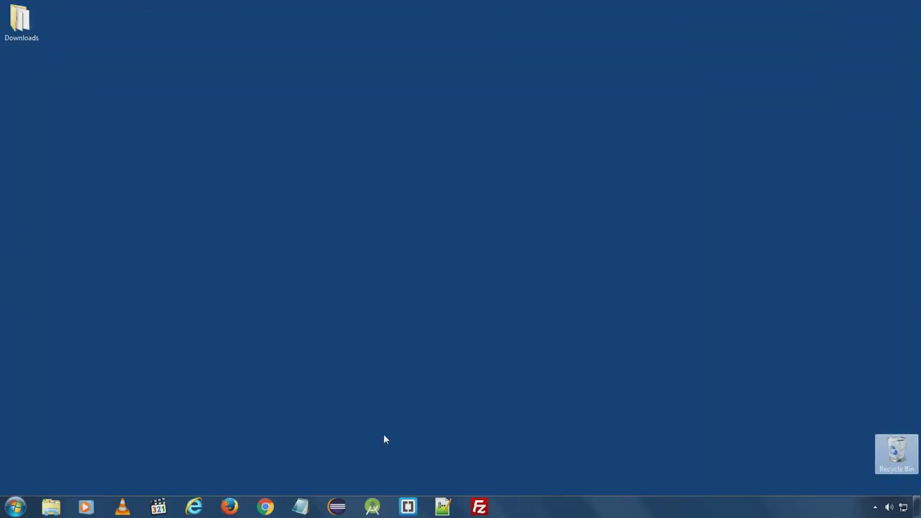
- Launch Firefox, maximize its window and open php.net
{"action": "left_click", "coordinate": [228, 507]}
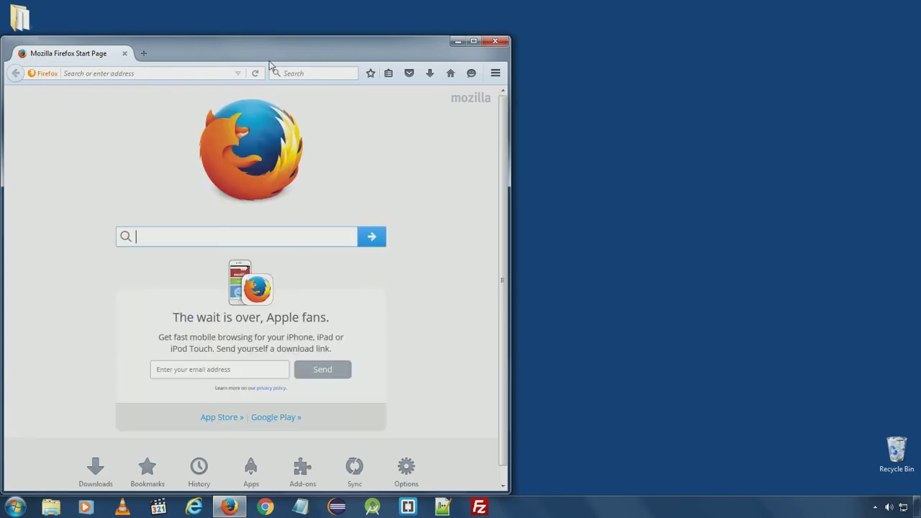
{"action": "left_click_drag", "start_coordinate": [282, 56], "coordinate": [418, 46]}
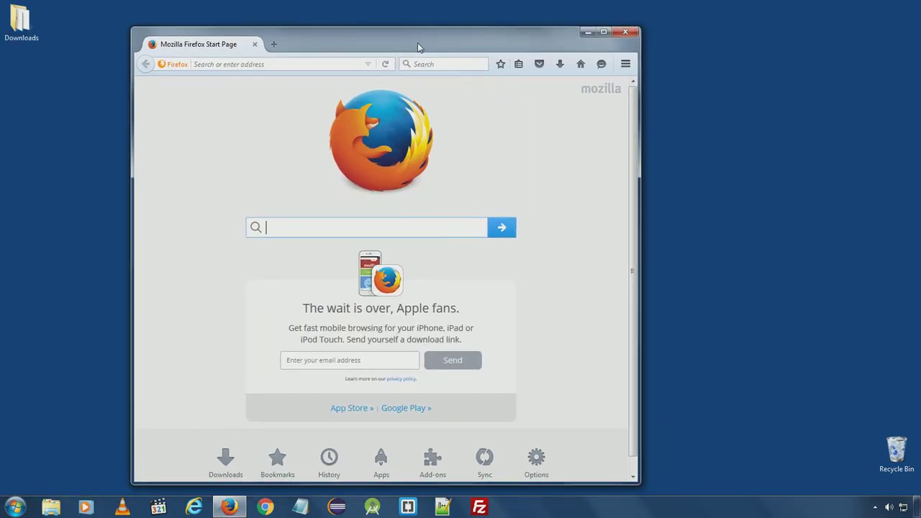
{"action": "double_click", "coordinate": [417, 44]}
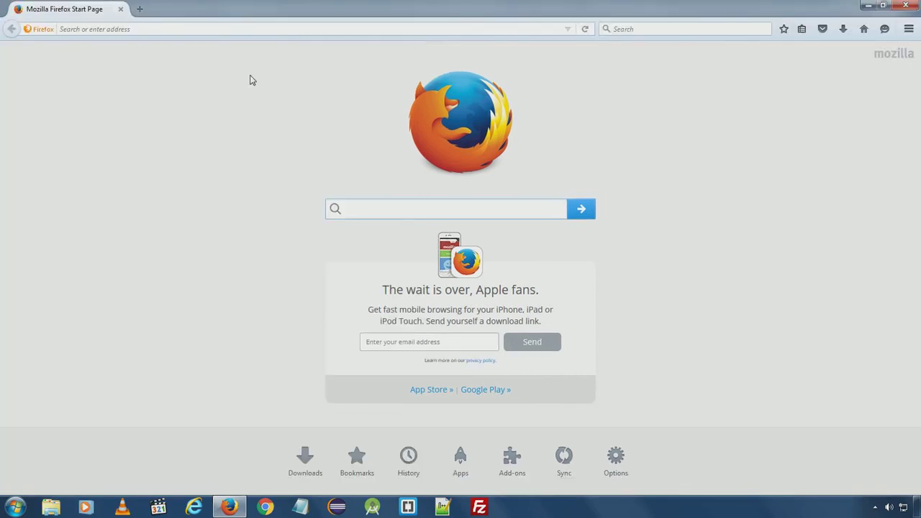
{"action": "left_click", "coordinate": [180, 29]}
{"action": "type", "text": "php.net"}
{"action": "key", "text": "Return"}
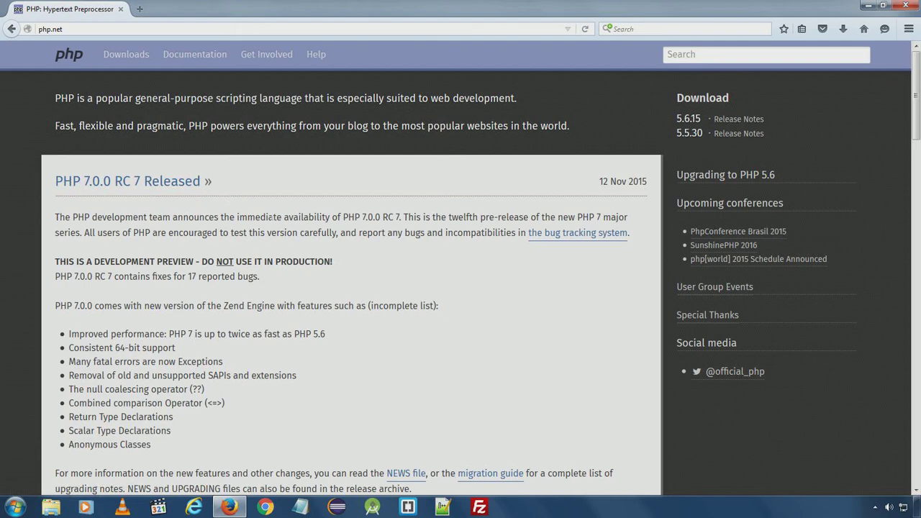
- Open the windows.php.net/download/ link from the PHP 5.6.15 announcement in a new tab and switch to it
{"action": "scroll", "coordinate": [324, 249], "scroll_direction": "down", "scroll_amount": 3}
{"action": "scroll", "coordinate": [555, 308], "scroll_direction": "down", "scroll_amount": 8}
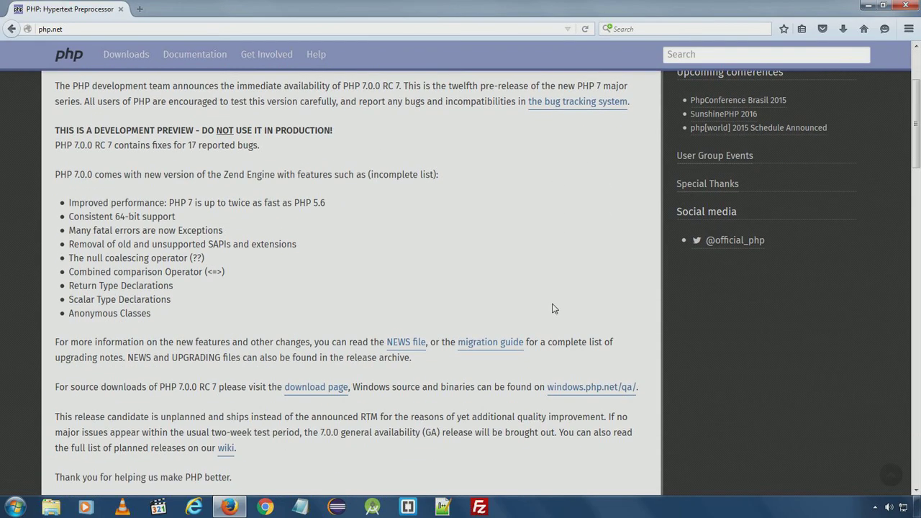
{"action": "scroll", "coordinate": [552, 307], "scroll_direction": "down", "scroll_amount": 3}
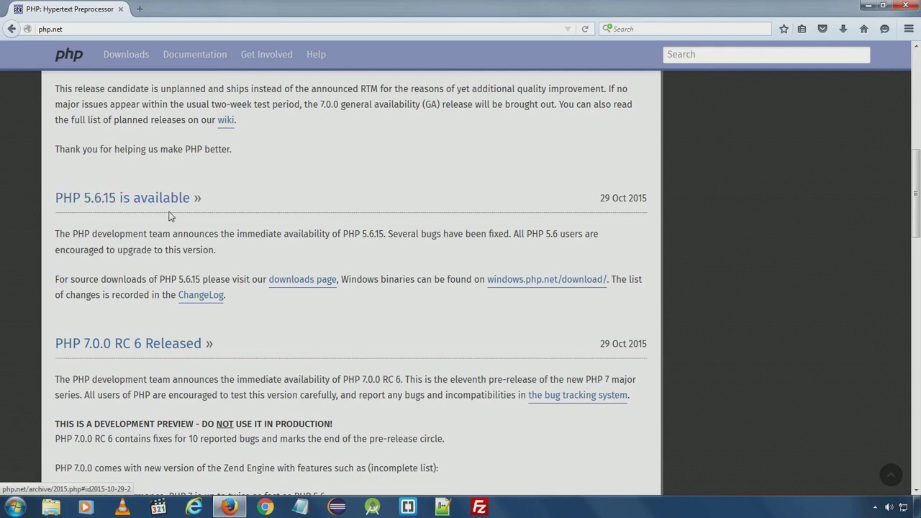
{"action": "right_click", "coordinate": [520, 284]}
{"action": "left_click", "coordinate": [572, 288]}
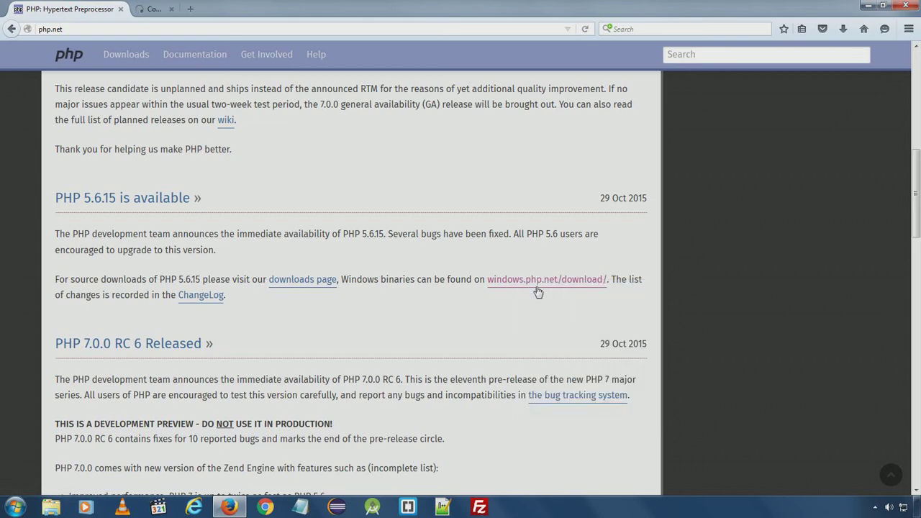
{"action": "left_click", "coordinate": [164, 10]}
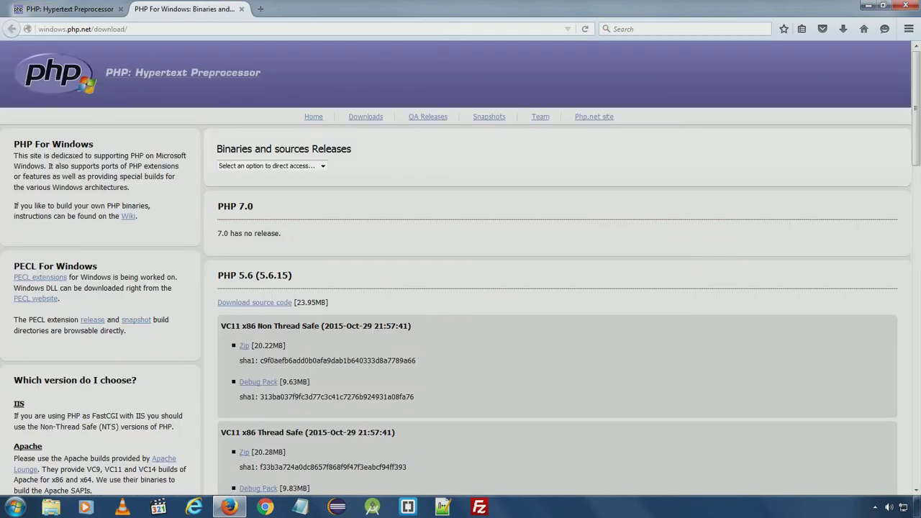
- Look over the PHP 5.6 Windows builds offered on the download page
{"action": "scroll", "coordinate": [893, 155], "scroll_direction": "down", "scroll_amount": 2}
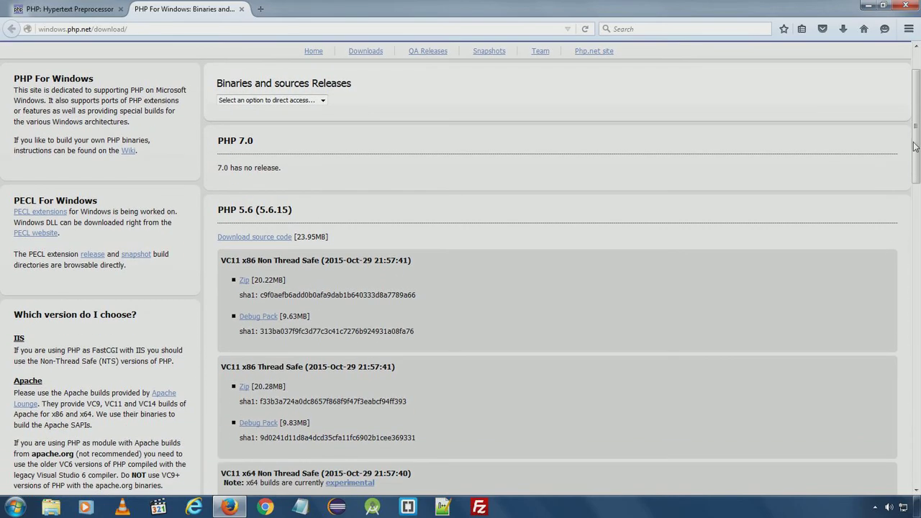
{"action": "scroll", "coordinate": [919, 151], "scroll_direction": "down", "scroll_amount": 8}
{"action": "scroll", "coordinate": [920, 156], "scroll_direction": "up", "scroll_amount": 7}
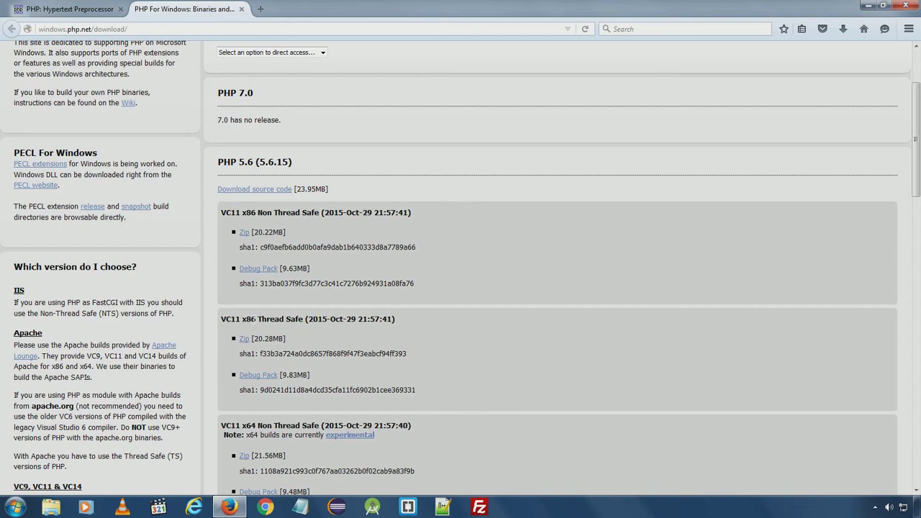
{"action": "scroll", "coordinate": [361, 293], "scroll_direction": "down", "scroll_amount": 3}
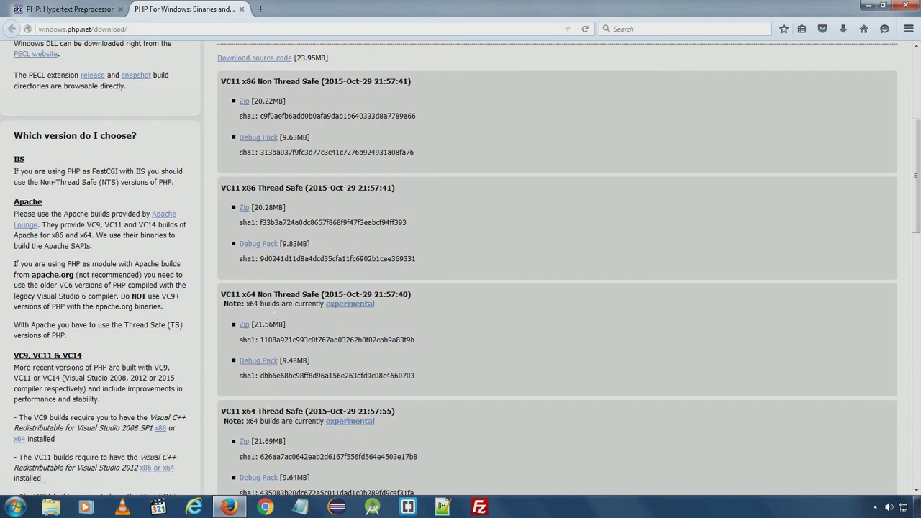
{"action": "scroll", "coordinate": [203, 363], "scroll_direction": "up", "scroll_amount": 5}
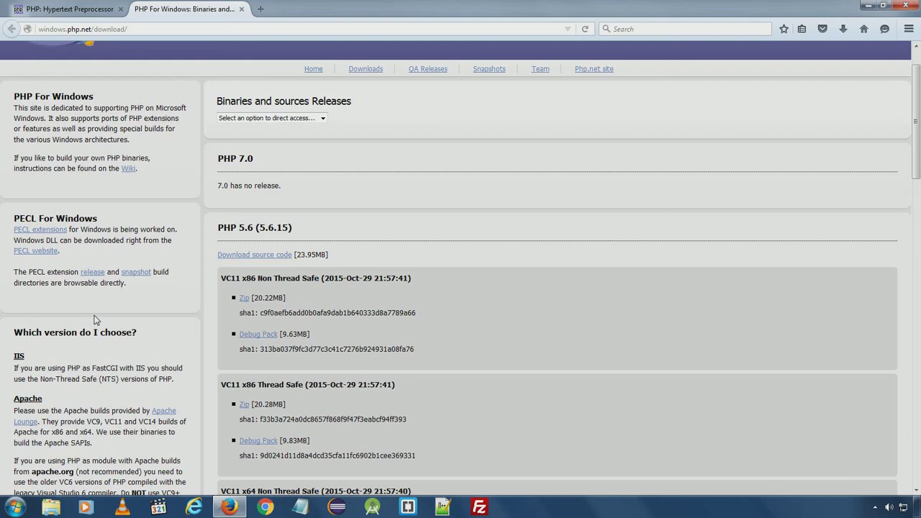
- Read the version guidance on Apache thread safety, the VC9, VC11 and VC14 redistributables, and TS versus NTS builds
{"action": "scroll", "coordinate": [79, 329], "scroll_direction": "down", "scroll_amount": 2}
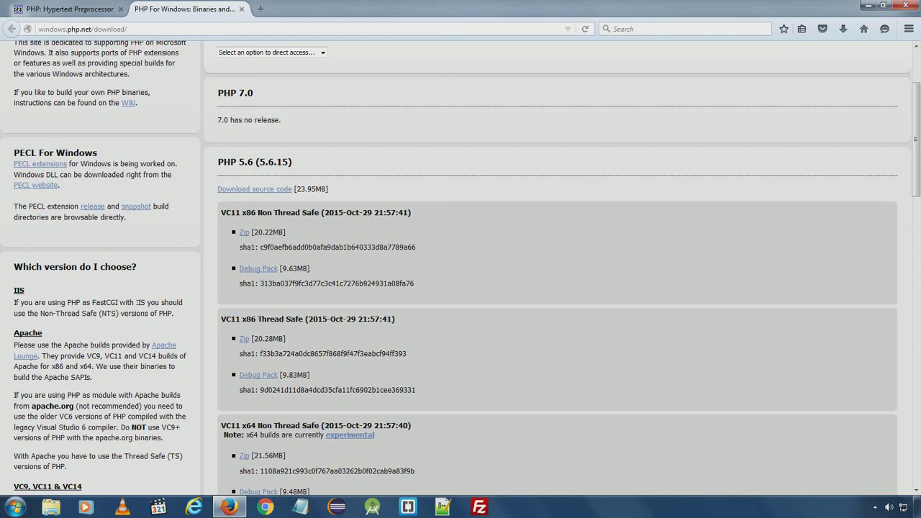
{"action": "scroll", "coordinate": [127, 291], "scroll_direction": "down", "scroll_amount": 2}
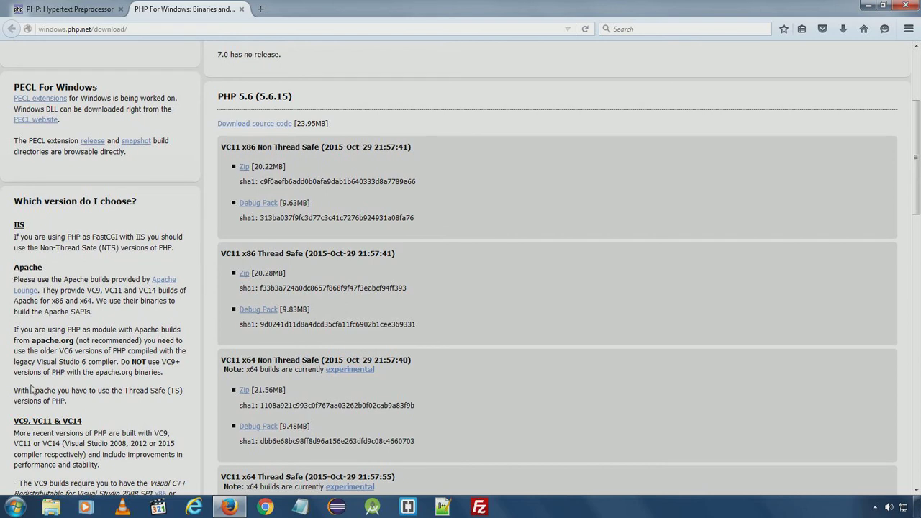
{"action": "mouse_move", "coordinate": [75, 390]}
{"action": "left_mouse_down"}
{"action": "mouse_move", "coordinate": [189, 395]}
{"action": "mouse_move", "coordinate": [75, 404]}
{"action": "left_mouse_up"}
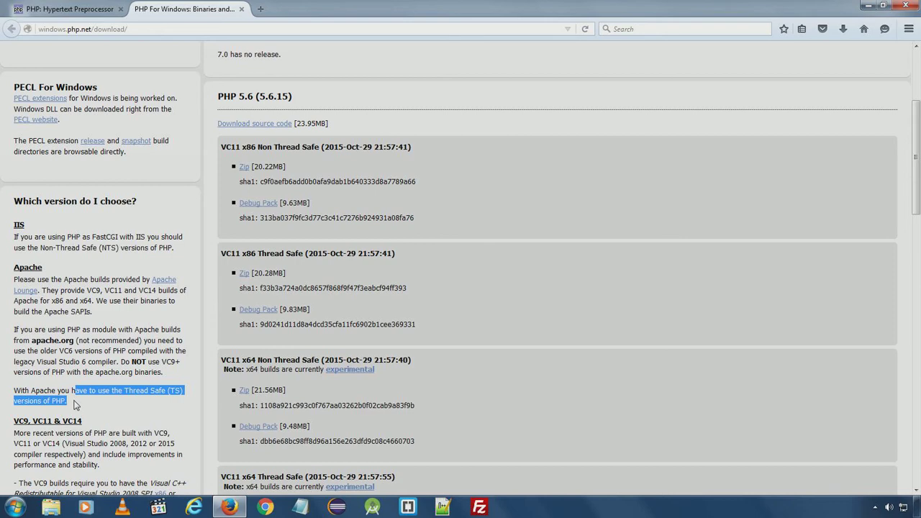
{"action": "scroll", "coordinate": [134, 323], "scroll_direction": "down", "scroll_amount": 5}
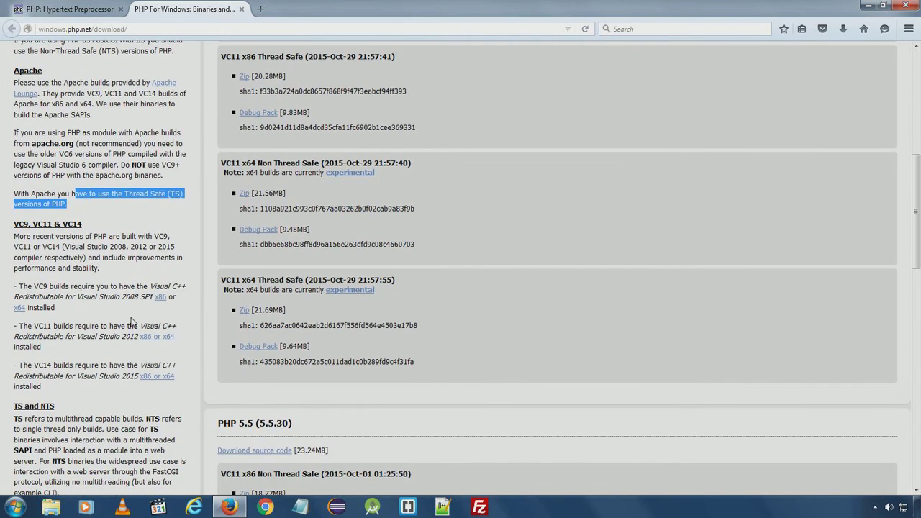
{"action": "left_click", "coordinate": [101, 280]}
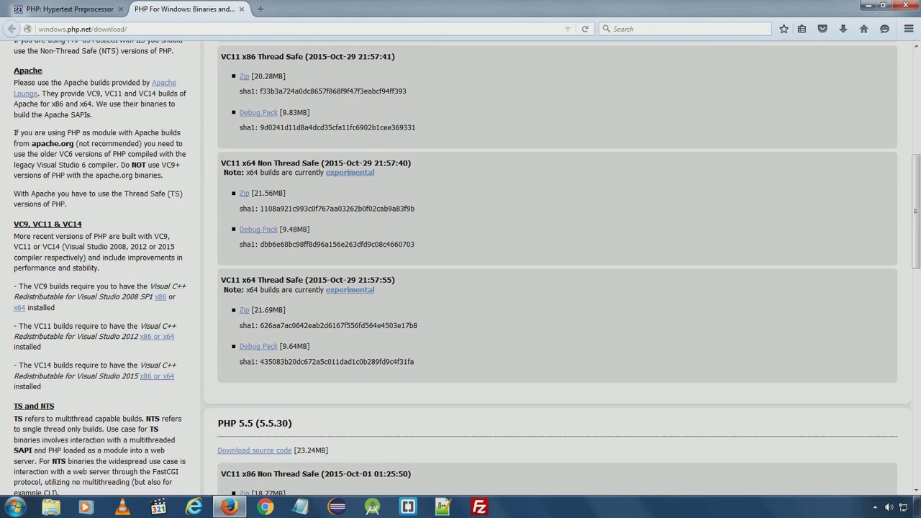
{"action": "double_click", "coordinate": [40, 285]}
{"action": "double_click", "coordinate": [43, 326]}
{"action": "double_click", "coordinate": [44, 366]}
{"action": "scroll", "coordinate": [156, 299], "scroll_direction": "down", "scroll_amount": 4}
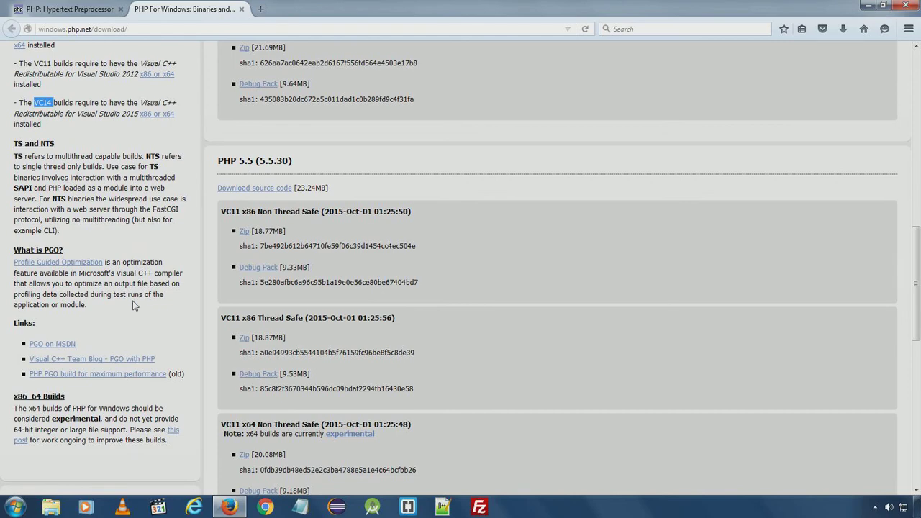
{"action": "scroll", "coordinate": [130, 307], "scroll_direction": "up", "scroll_amount": 4}
{"action": "scroll", "coordinate": [130, 302], "scroll_direction": "up", "scroll_amount": 2}
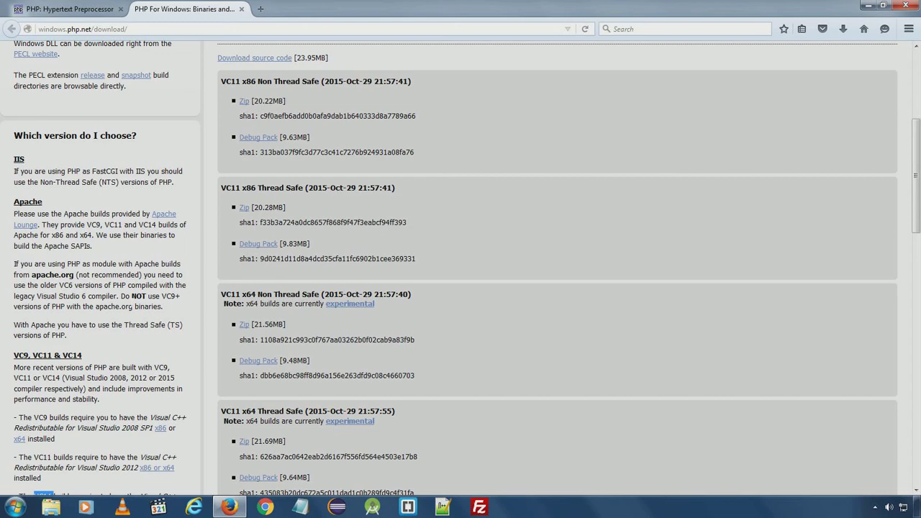
- Check the computer's system type in the Control Panel system information, then close that window
{"action": "left_click", "coordinate": [14, 508]}
{"action": "left_click", "coordinate": [194, 361]}
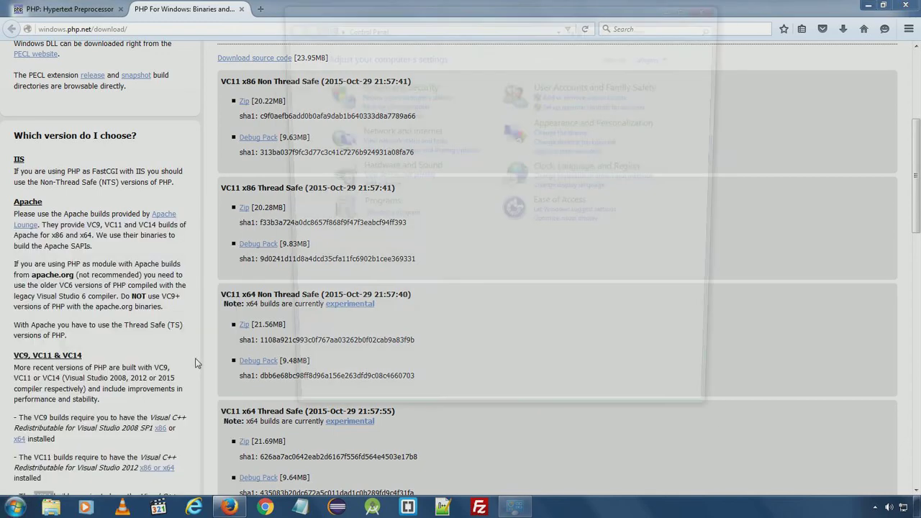
{"action": "left_click", "coordinate": [408, 87]}
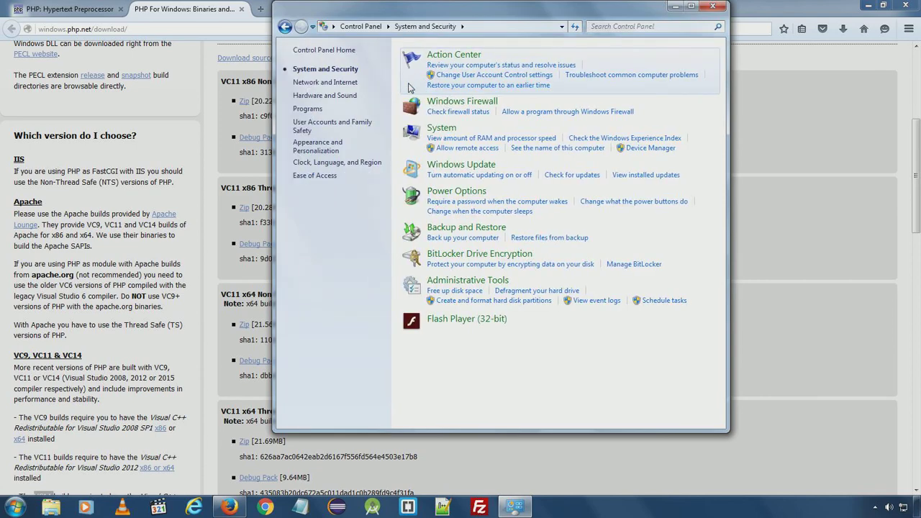
{"action": "left_click", "coordinate": [433, 132]}
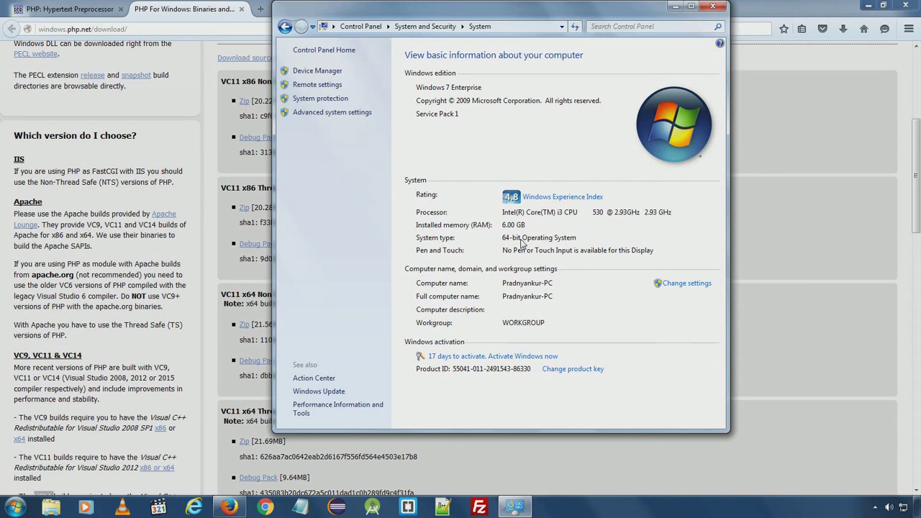
{"action": "left_click", "coordinate": [714, 7]}
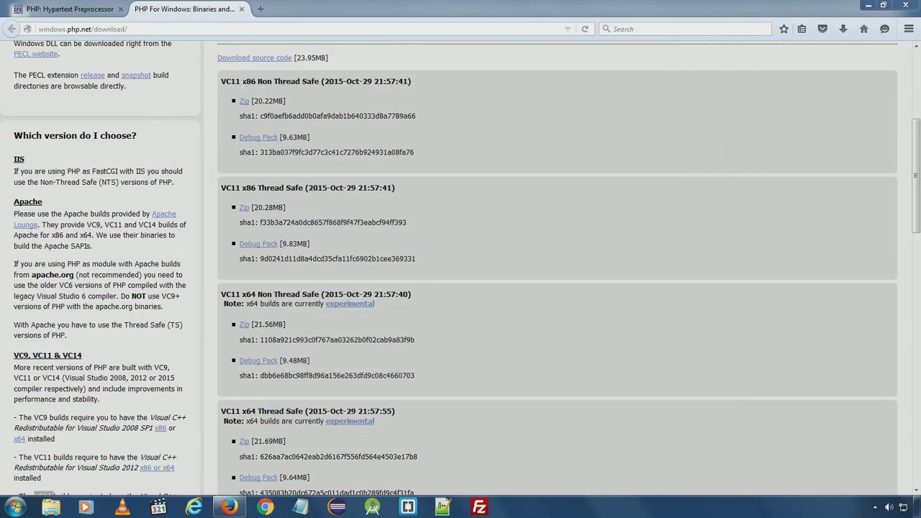
- Download the PHP 5.6.15 VC11 x64 Thread Safe zip and save it as a file
{"action": "left_click_drag", "start_coordinate": [242, 82], "coordinate": [256, 81]}
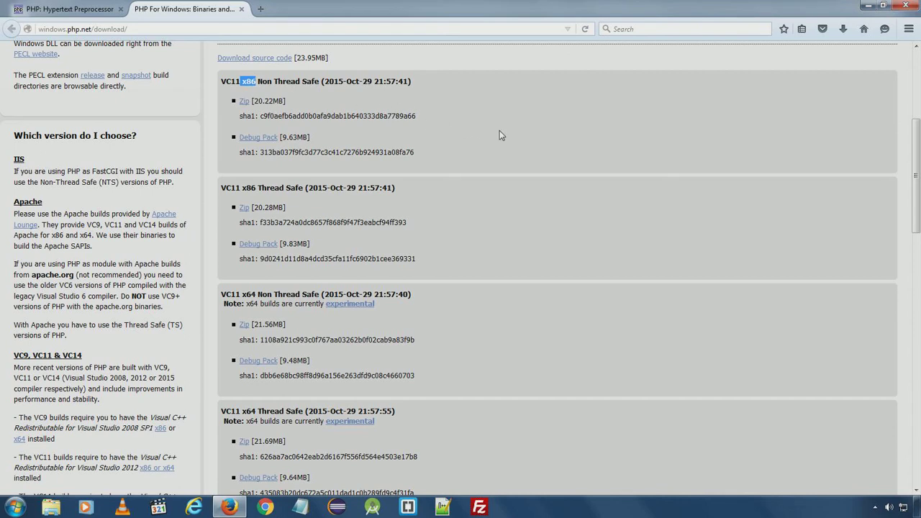
{"action": "left_click_drag", "start_coordinate": [242, 188], "coordinate": [256, 187]}
{"action": "scroll", "coordinate": [355, 236], "scroll_direction": "down", "scroll_amount": 3}
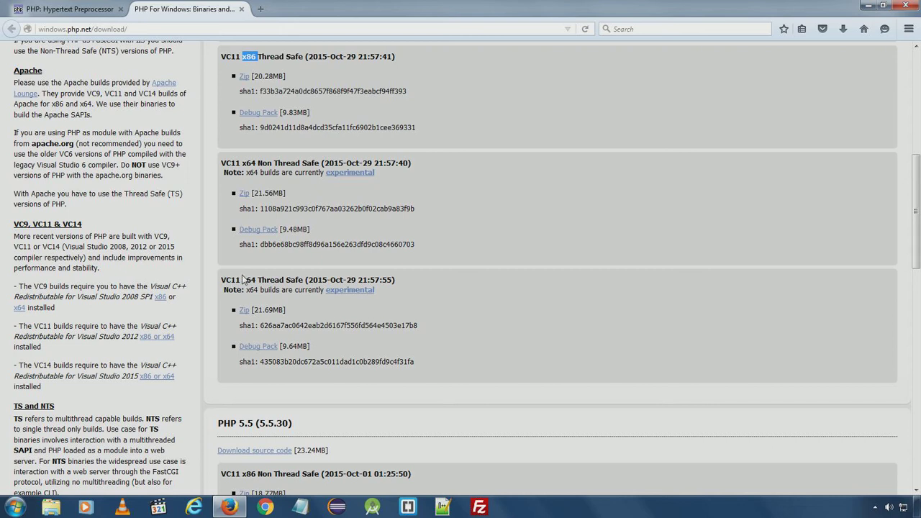
{"action": "left_click_drag", "start_coordinate": [267, 280], "coordinate": [303, 280]}
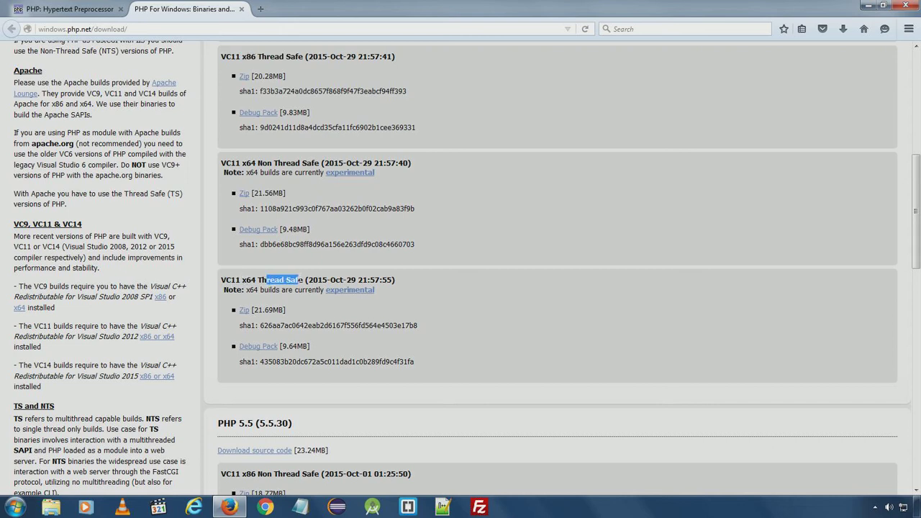
{"action": "right_click", "coordinate": [244, 311]}
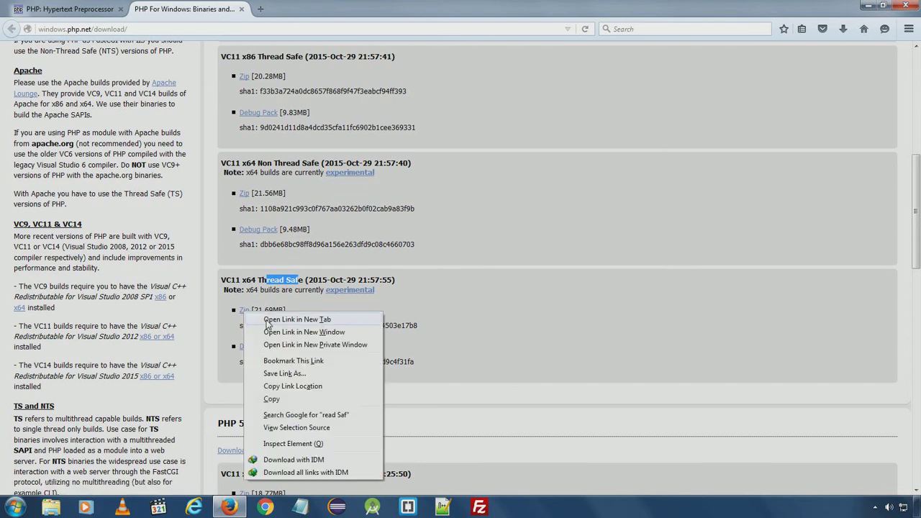
{"action": "left_click", "coordinate": [268, 321]}
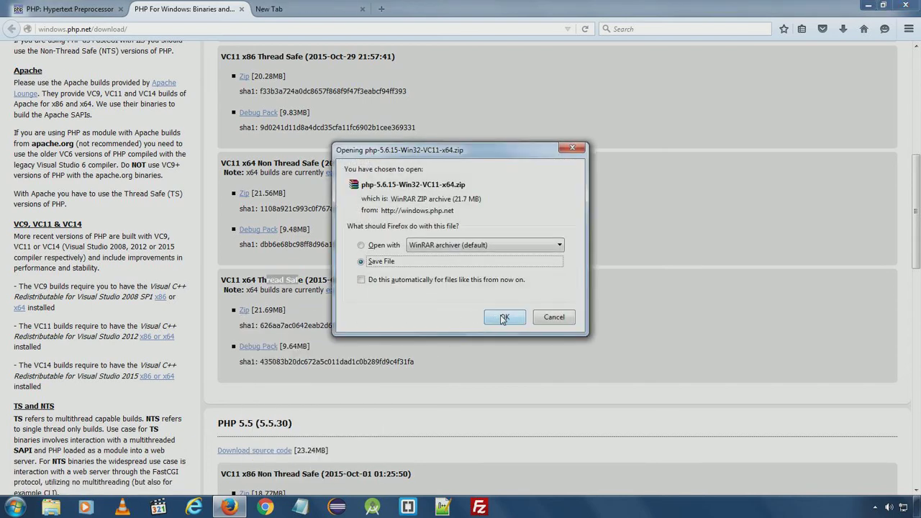
{"action": "left_click", "coordinate": [503, 317]}
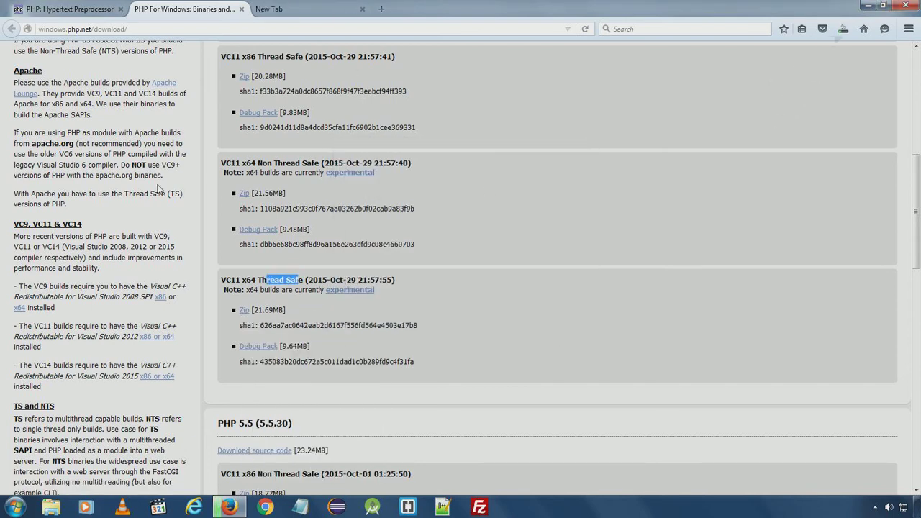
- Open the Apache Lounge link from the version guidance in a new tab, close the empty tab and show the site
{"action": "scroll", "coordinate": [158, 190], "scroll_direction": "up", "scroll_amount": 3}
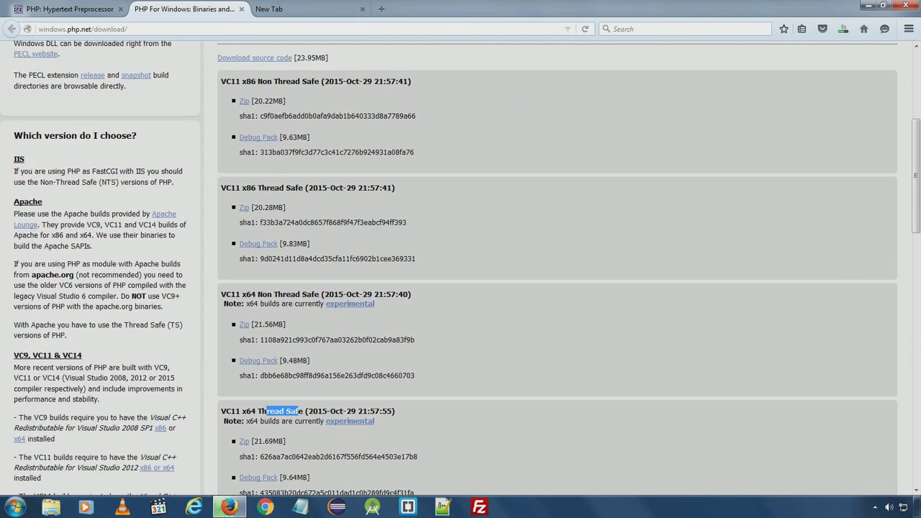
{"action": "right_click", "coordinate": [166, 218]}
{"action": "left_click", "coordinate": [181, 225]}
{"action": "left_click", "coordinate": [362, 10]}
{"action": "left_click", "coordinate": [309, 9]}
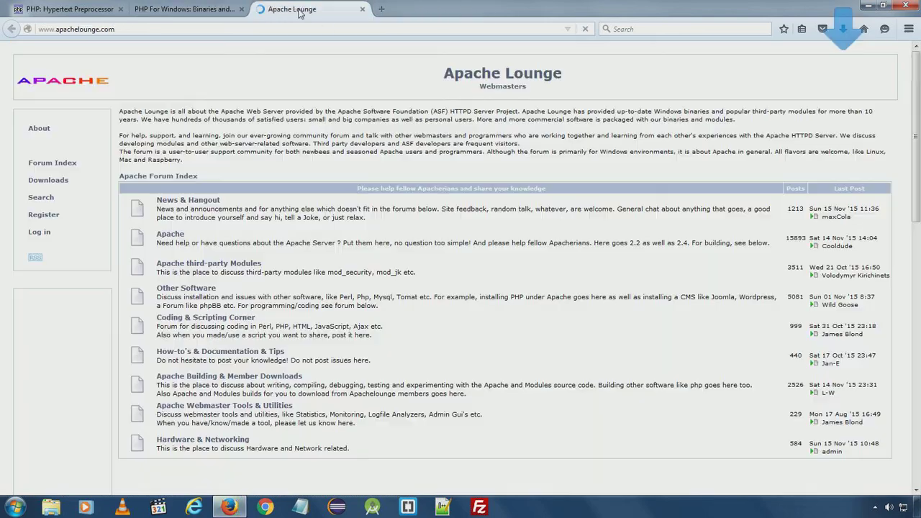
- Go to Apache Lounge's downloads and save the Apache 2.4.17 Win64 archive httpd-2.4.17-win64-VC14.zip
{"action": "left_click", "coordinate": [52, 183]}
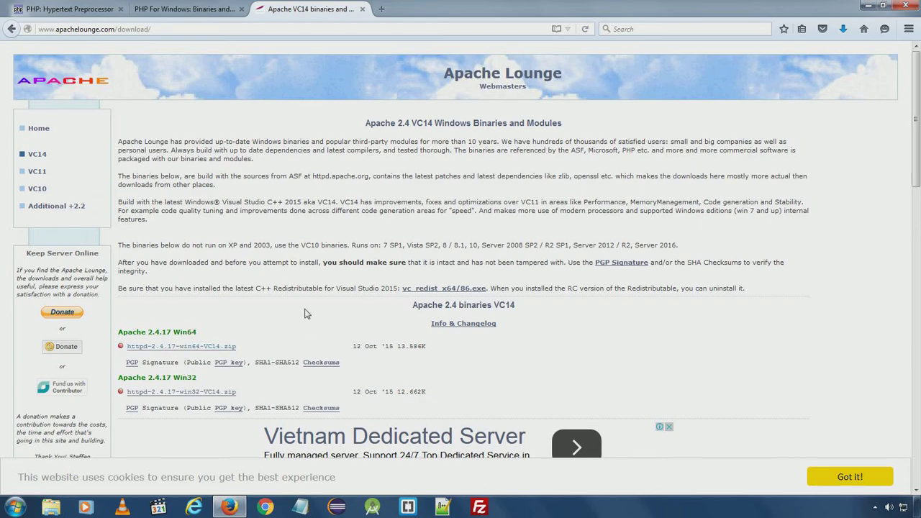
{"action": "scroll", "coordinate": [310, 298], "scroll_direction": "down", "scroll_amount": 3}
{"action": "scroll", "coordinate": [180, 207], "scroll_direction": "up", "scroll_amount": 1}
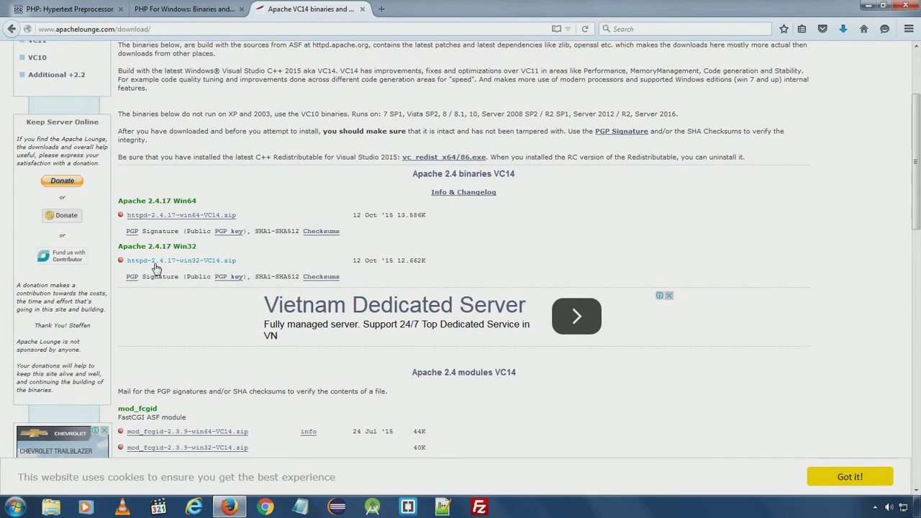
{"action": "left_click", "coordinate": [211, 219]}
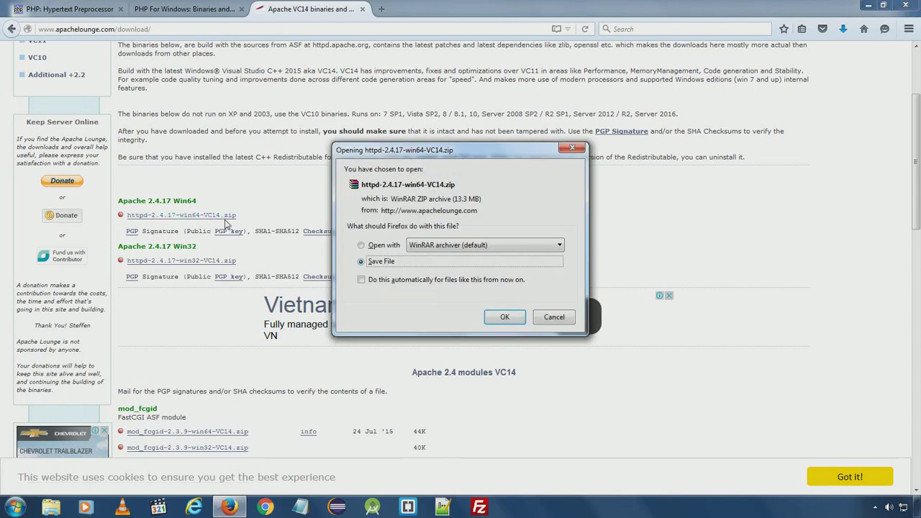
{"action": "left_click", "coordinate": [507, 318]}
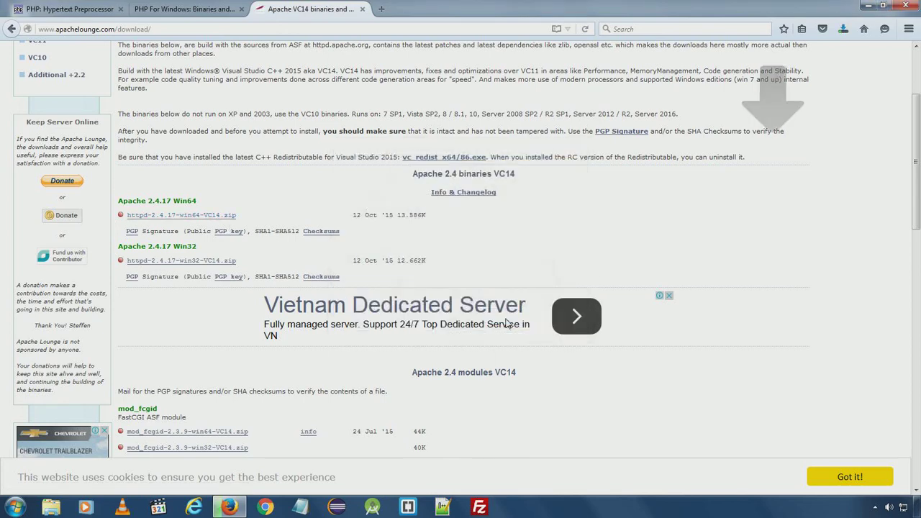
- Check the Apache download's progress, and open the MySQL website's downloads page in a new tab
{"action": "left_click", "coordinate": [842, 35]}
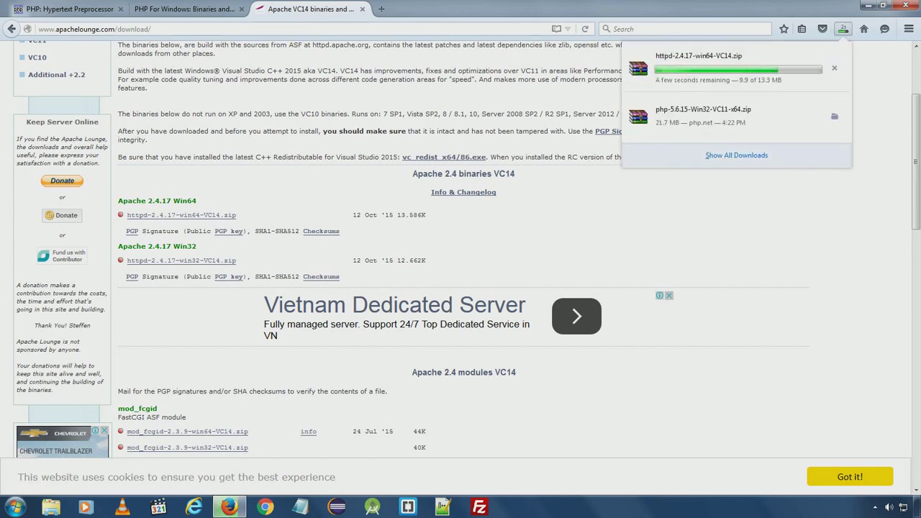
{"action": "left_click", "coordinate": [383, 9]}
{"action": "type", "text": "mysql"}
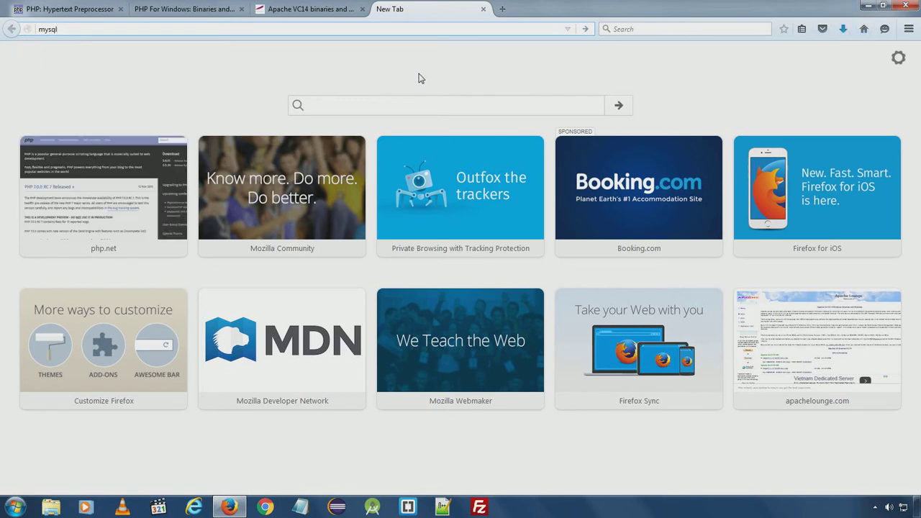
{"action": "key", "text": "Return"}
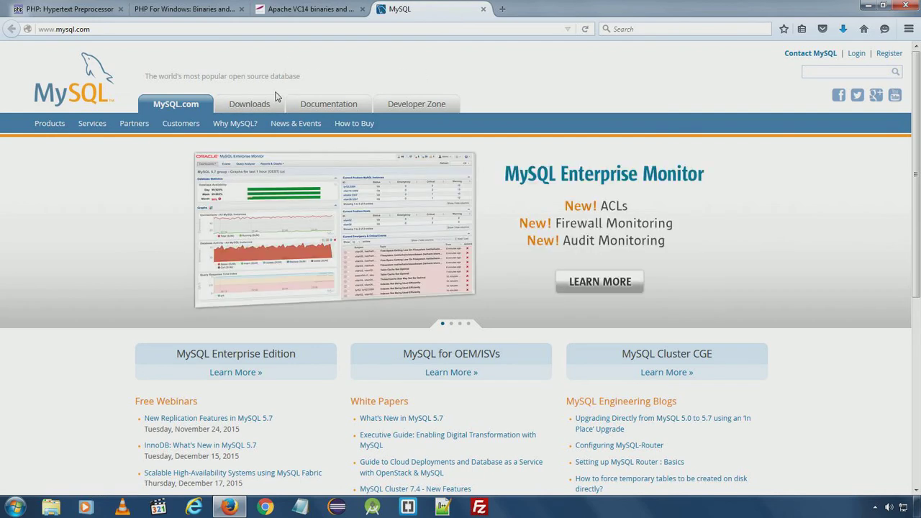
{"action": "left_click", "coordinate": [243, 105]}
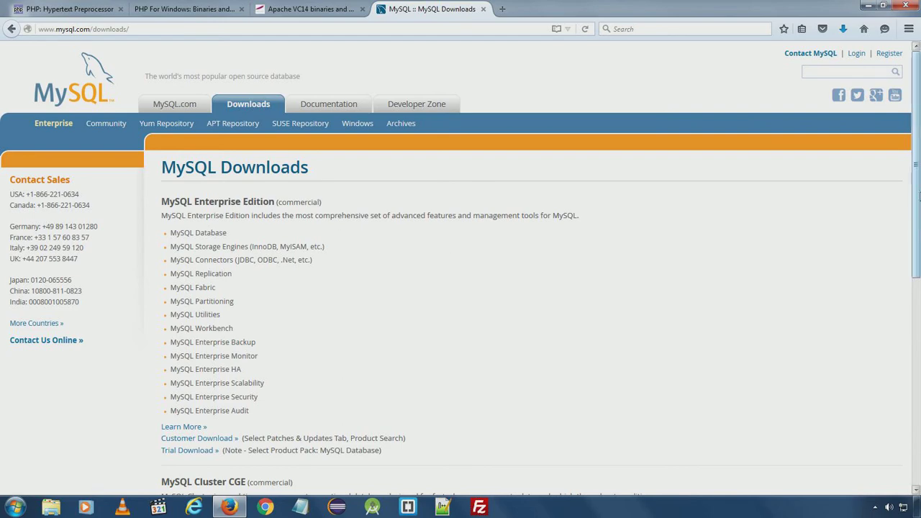
- Go through the Community (GPL) downloads to MySQL Community Server and open the MySQL Installer 5.7 for Windows download page
{"action": "left_click_drag", "start_coordinate": [917, 193], "coordinate": [915, 340]}
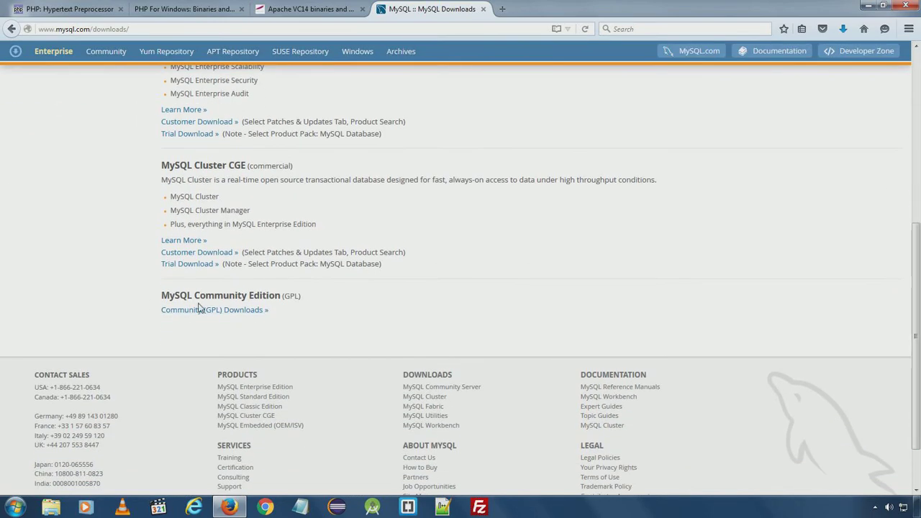
{"action": "left_click", "coordinate": [209, 312]}
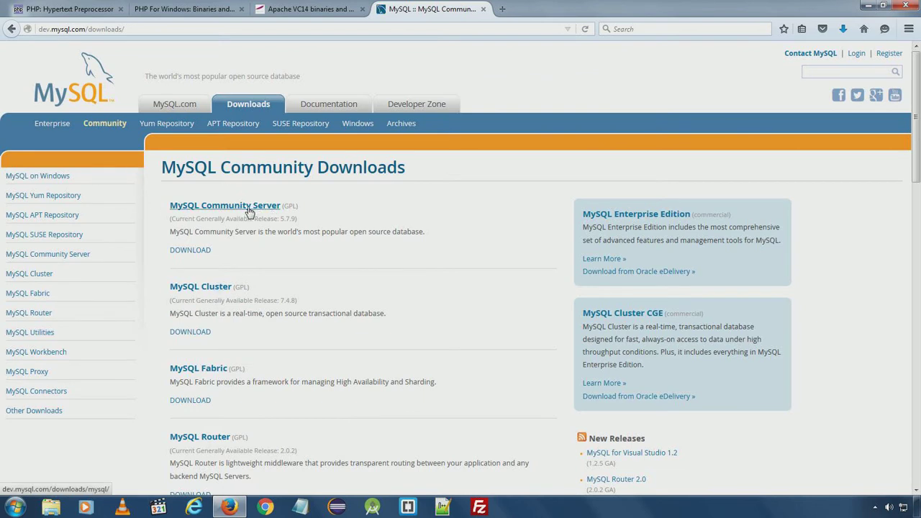
{"action": "left_click", "coordinate": [251, 209]}
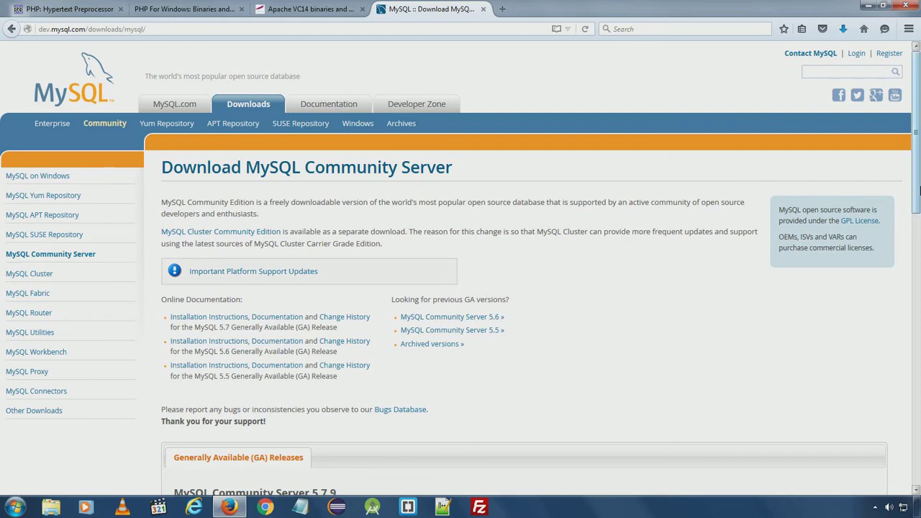
{"action": "scroll", "coordinate": [920, 189], "scroll_direction": "down", "scroll_amount": 5}
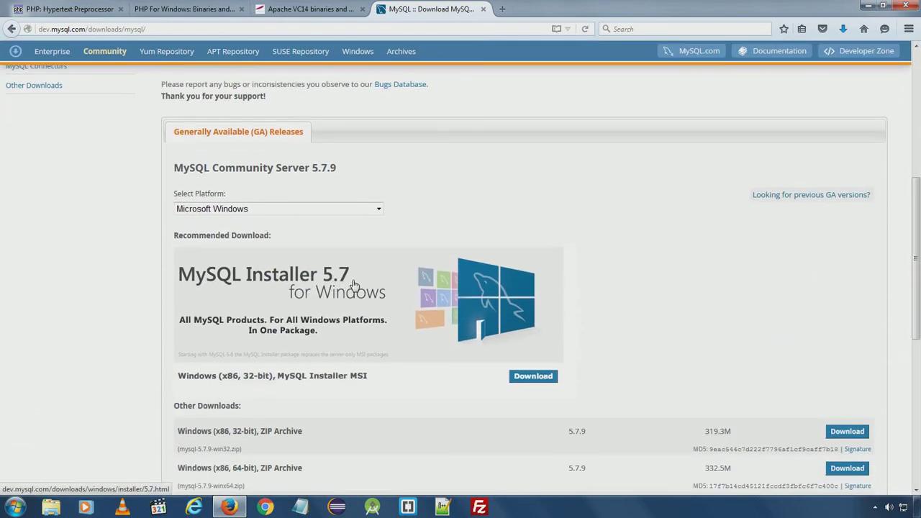
{"action": "left_click", "coordinate": [529, 378]}
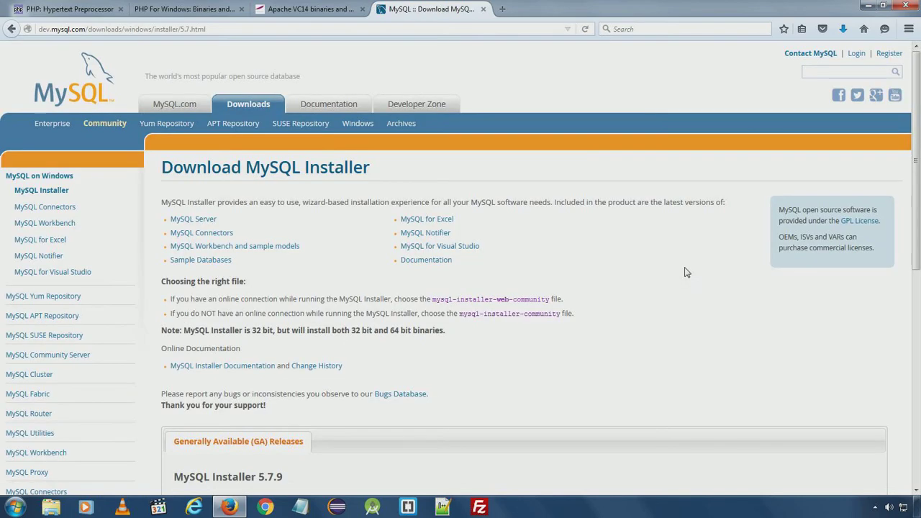
- Request the 371.2M mysql-installer-community-5.7.9.1.msi without logging in, and cancel saving the file
{"action": "scroll", "coordinate": [686, 272], "scroll_direction": "down", "scroll_amount": 10}
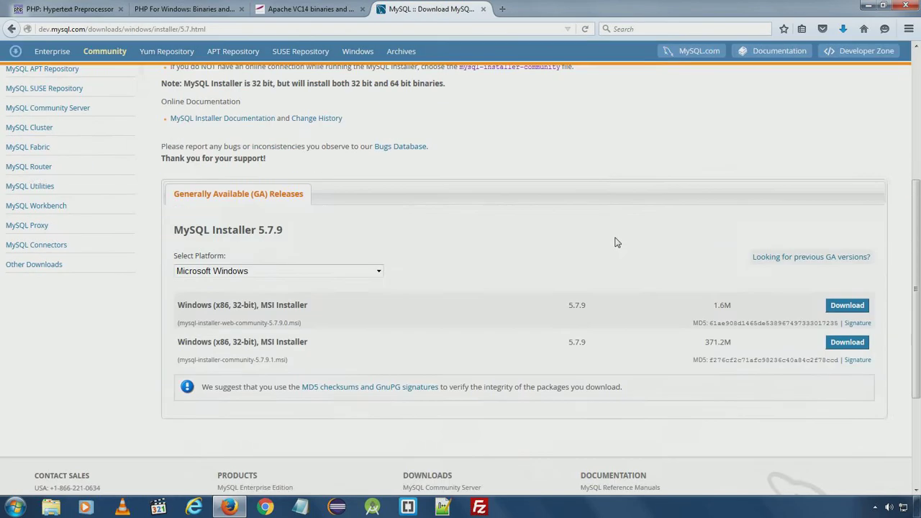
{"action": "scroll", "coordinate": [609, 232], "scroll_direction": "up", "scroll_amount": 2}
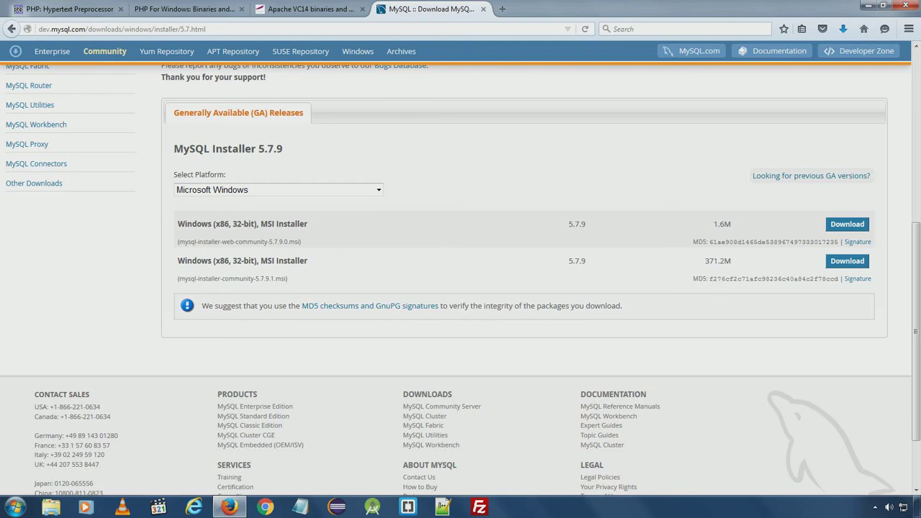
{"action": "left_click", "coordinate": [842, 265]}
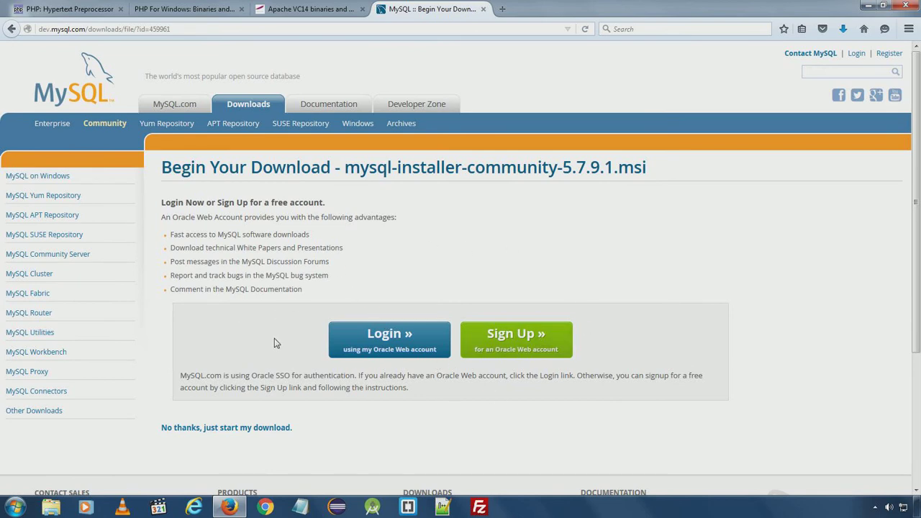
{"action": "left_click", "coordinate": [231, 429]}
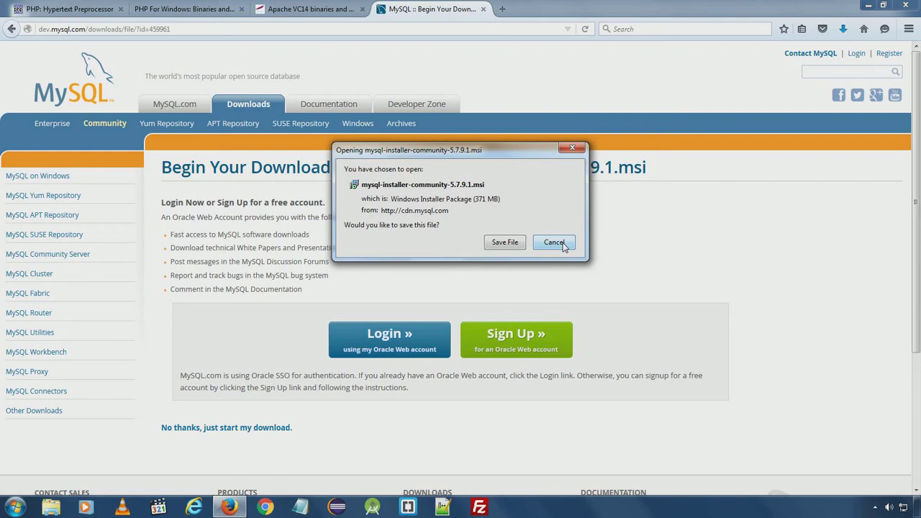
{"action": "left_click", "coordinate": [564, 243]}
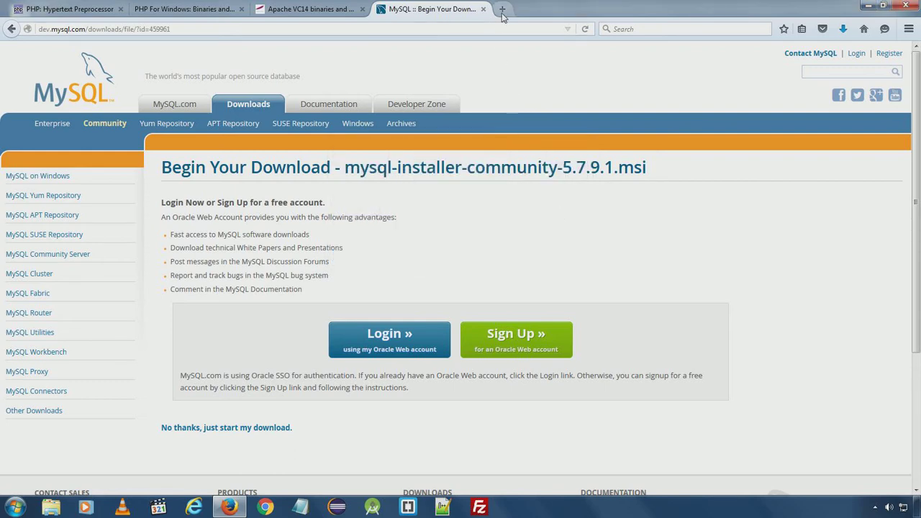
- Open google.com in a new tab and search for phpmyadmin
{"action": "left_click", "coordinate": [503, 10]}
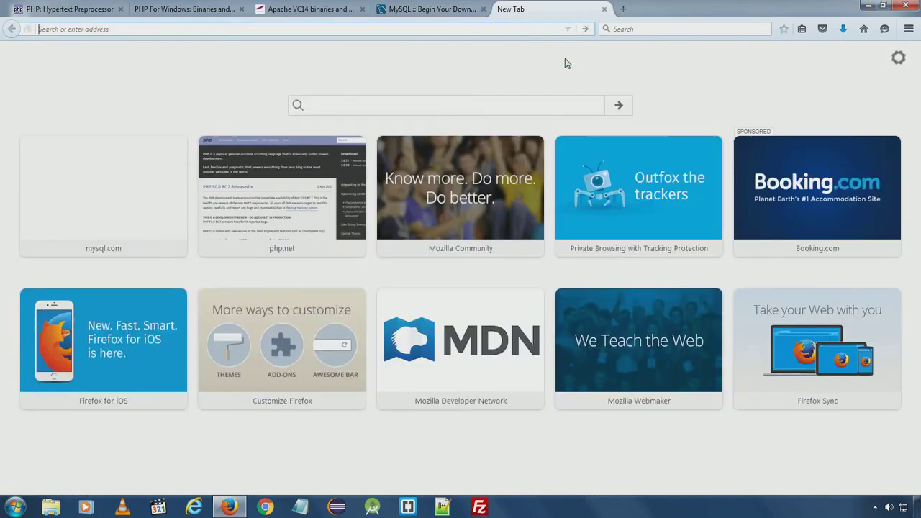
{"action": "type", "text": "google.com/"}
{"action": "key", "text": "Return"}
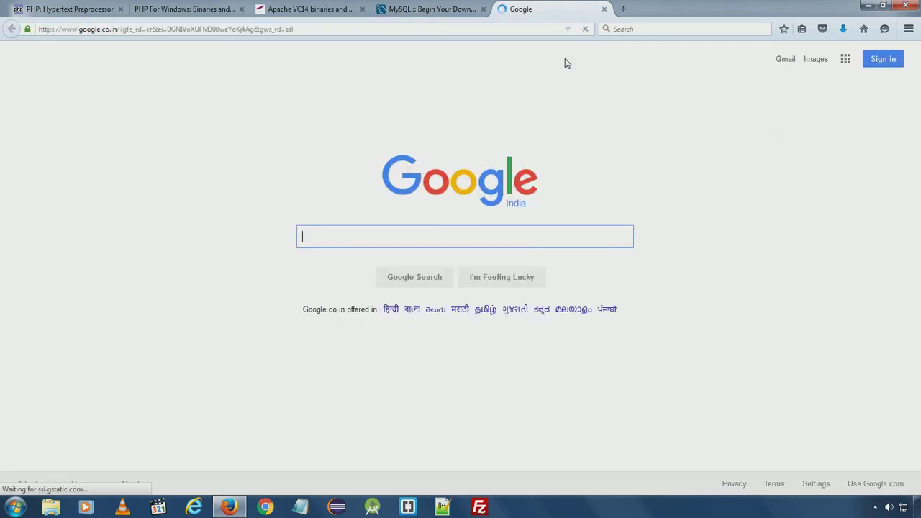
{"action": "type", "text": "phpmy"}
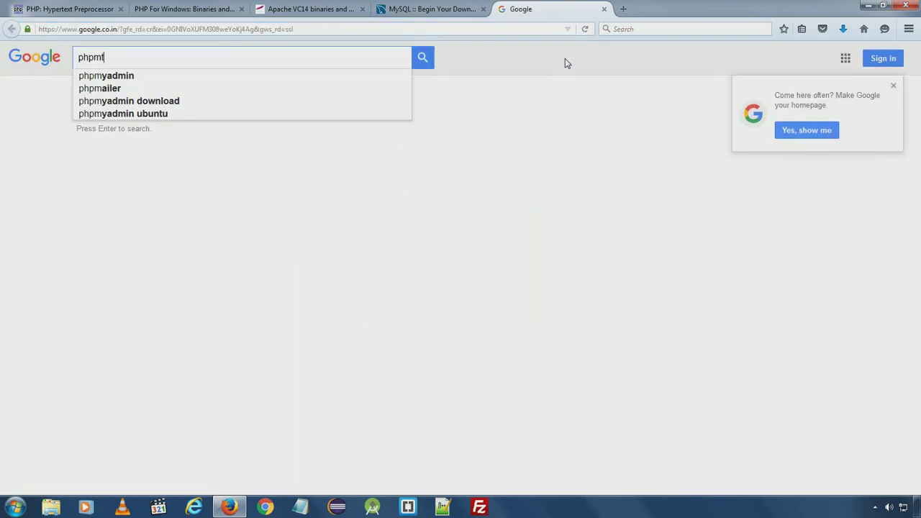
{"action": "key", "text": "BackSpace"}
{"action": "type", "text": "yadmin"}
{"action": "key", "text": "Return"}
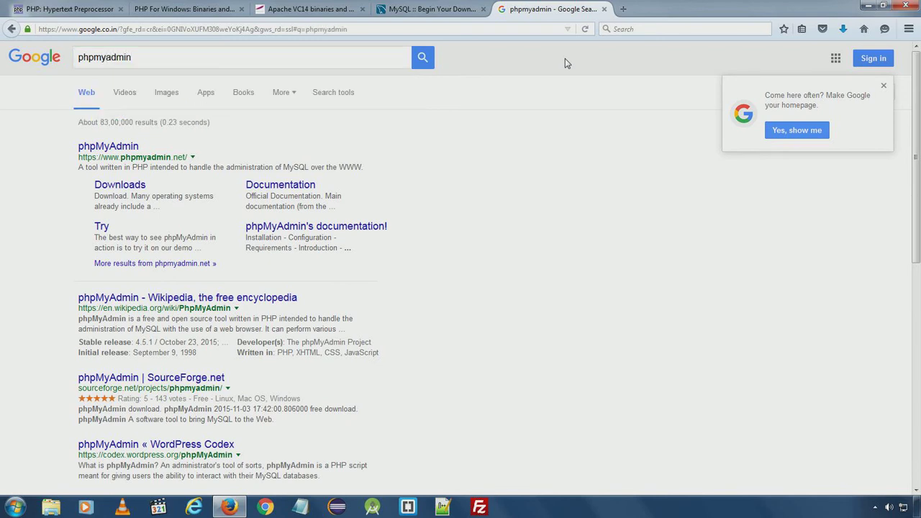
- Save phpMyAdmin-4.5.1-all-languages.zip from the official phpMyAdmin site and check the list of recent downloads
{"action": "left_click_drag", "start_coordinate": [121, 157], "coordinate": [187, 158]}
{"action": "left_click", "coordinate": [128, 151]}
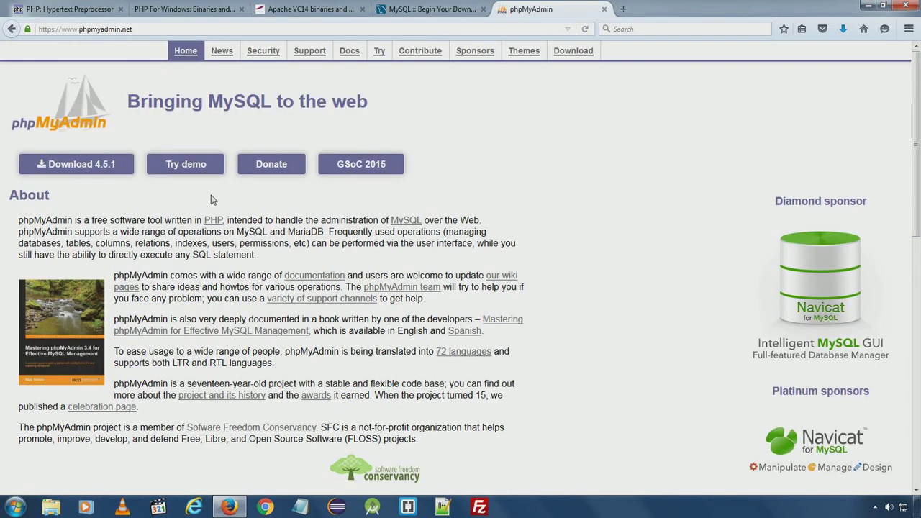
{"action": "left_click", "coordinate": [114, 173]}
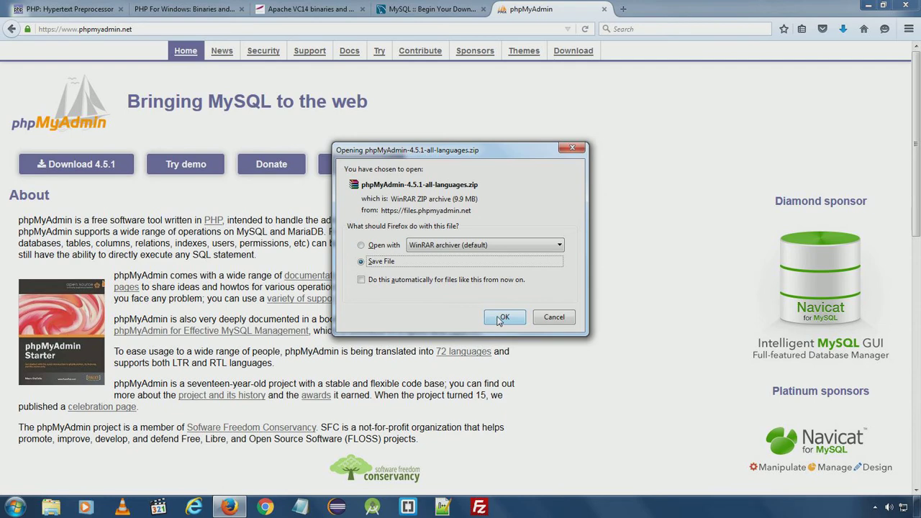
{"action": "left_click", "coordinate": [504, 318]}
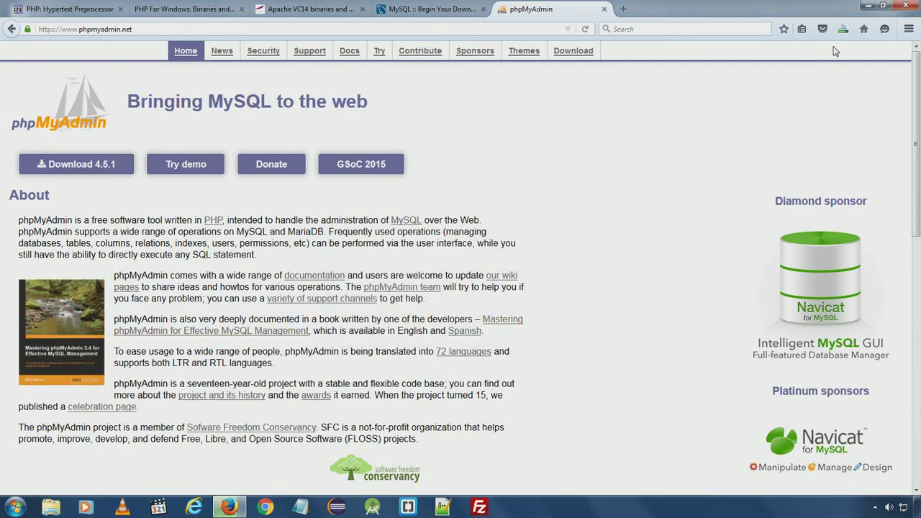
{"action": "left_click", "coordinate": [843, 29]}
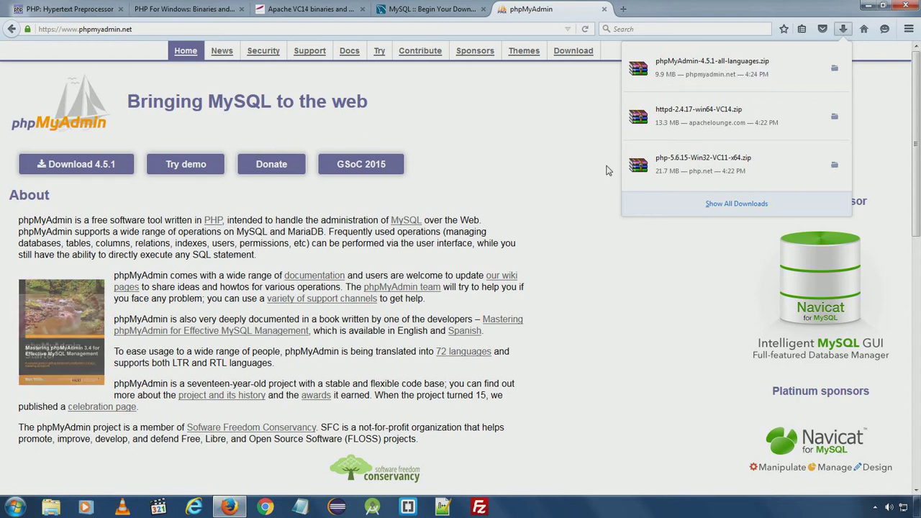
{"action": "left_click", "coordinate": [542, 382]}
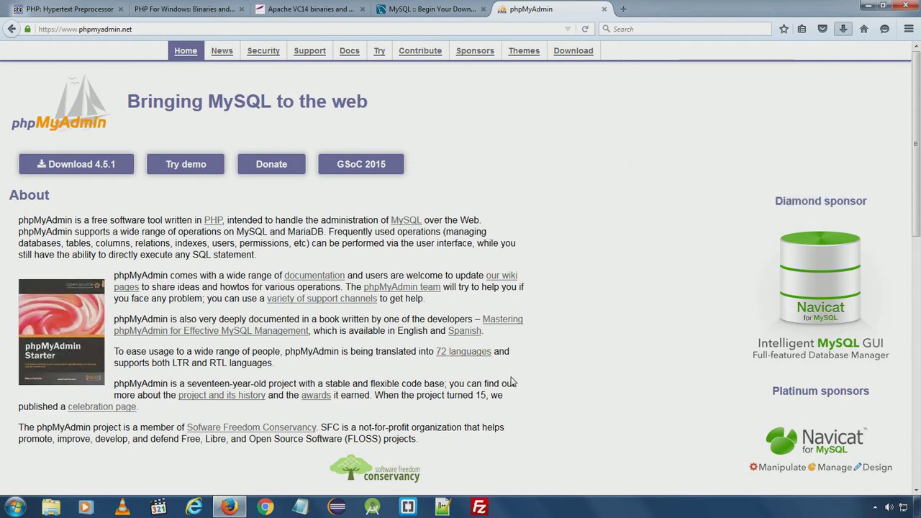
- Close Firefox and open the Downloads folder on the desktop
{"action": "left_click", "coordinate": [909, 6]}
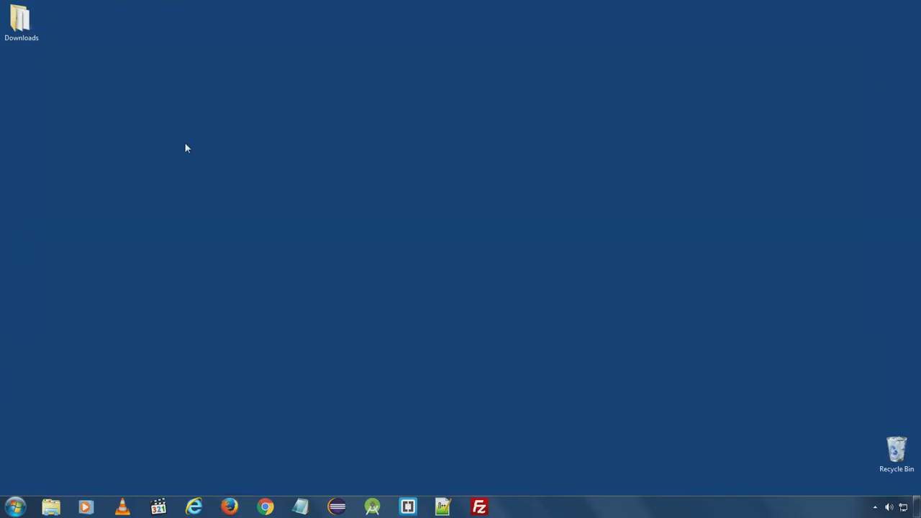
{"action": "double_click", "coordinate": [29, 27]}
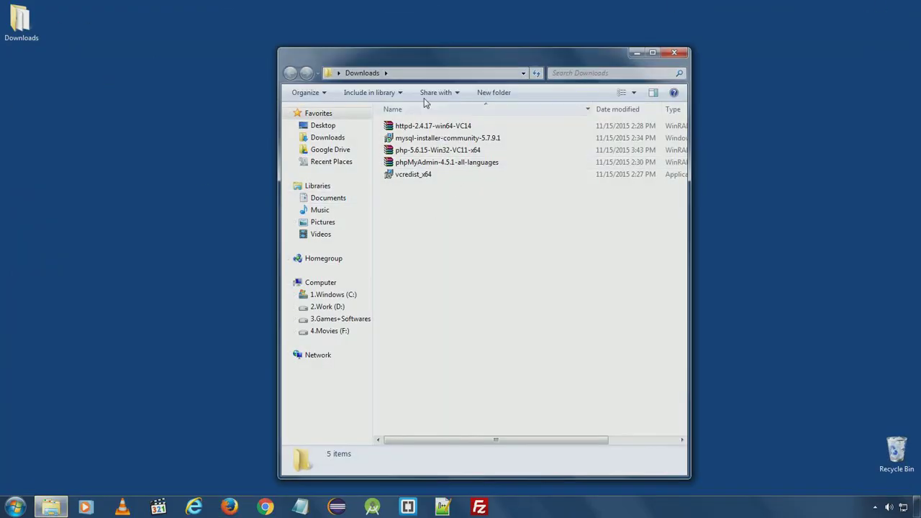
{"action": "left_click_drag", "start_coordinate": [443, 62], "coordinate": [355, 56]}
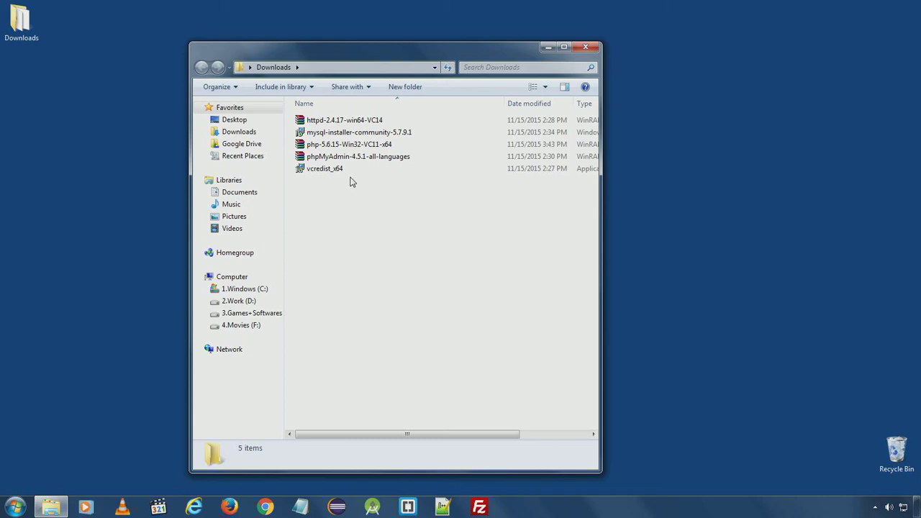
- Open the vcredist_x64 installer from the Downloads folder and allow it to run
{"action": "left_click", "coordinate": [324, 173]}
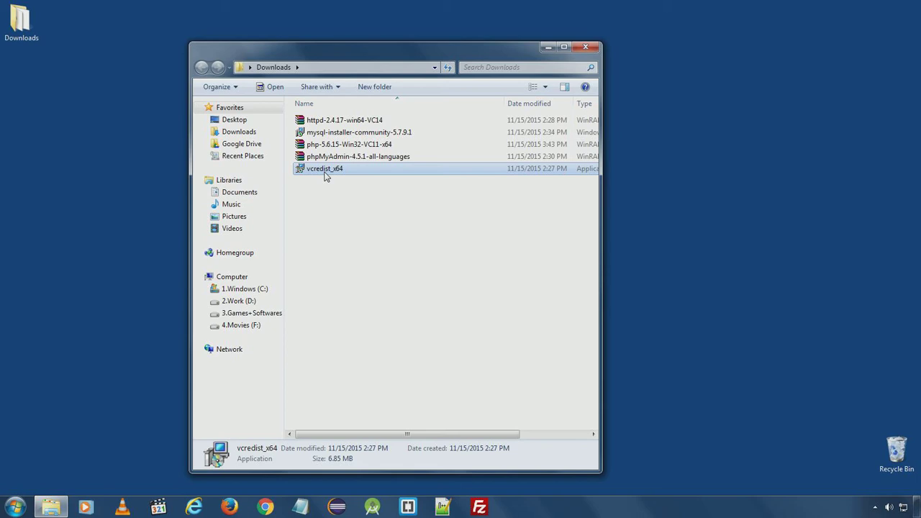
{"action": "right_click", "coordinate": [324, 176]}
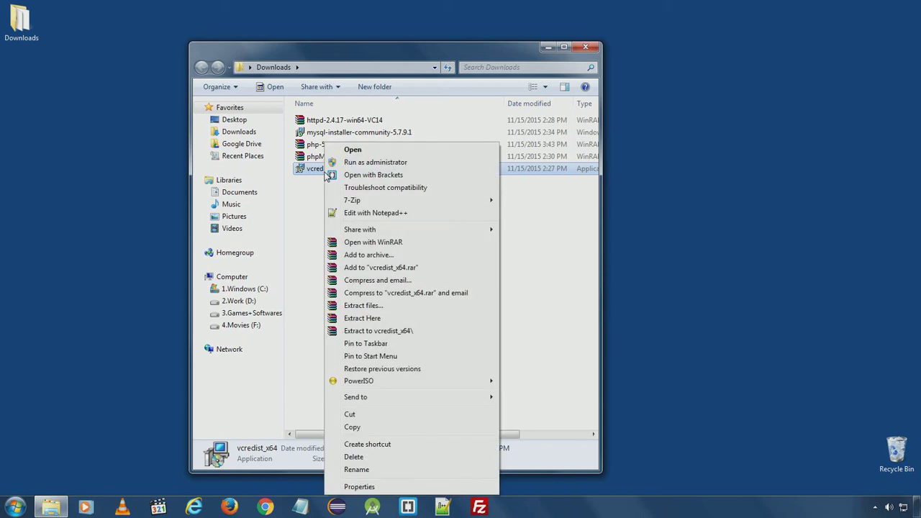
{"action": "left_click", "coordinate": [352, 151]}
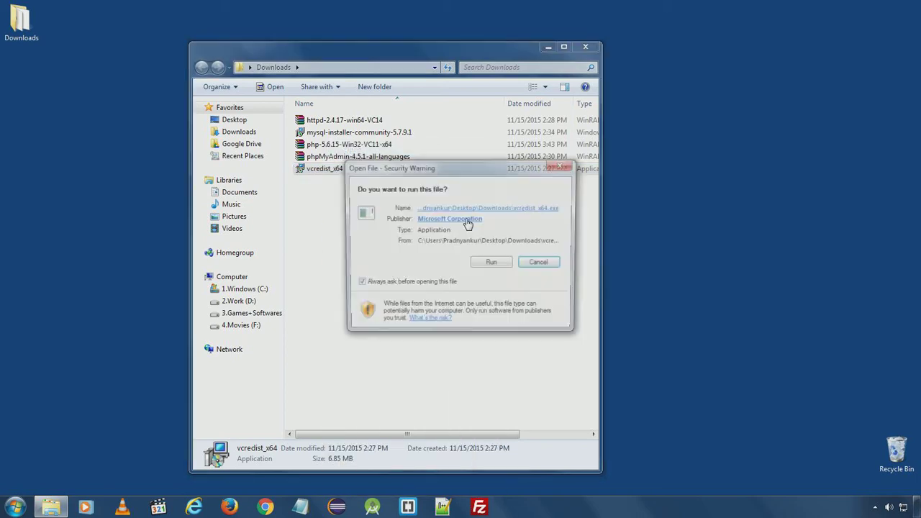
{"action": "left_click", "coordinate": [493, 265]}
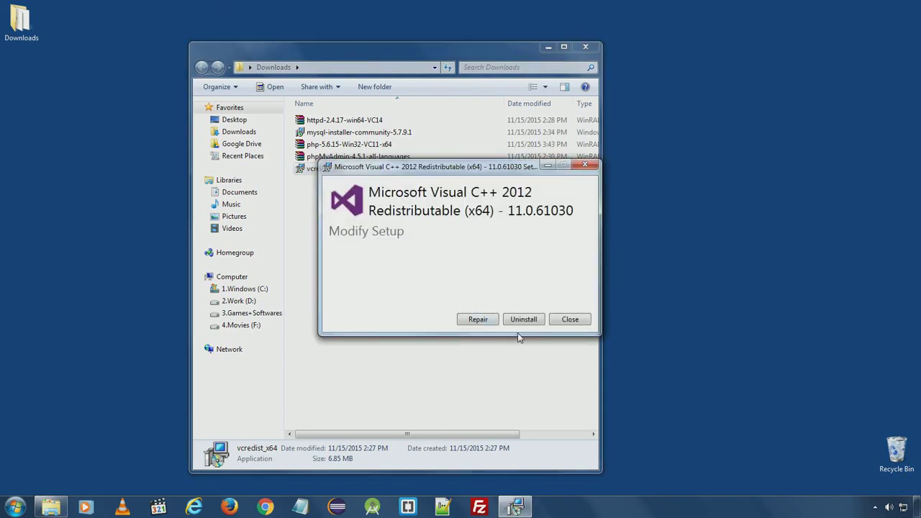
- Arrange the windows side by side, repair the Microsoft Visual C++ 2012 Redistributable (x64) and close its setup
{"action": "left_click_drag", "start_coordinate": [535, 58], "coordinate": [378, 58]}
{"action": "left_click_drag", "start_coordinate": [484, 169], "coordinate": [573, 120]}
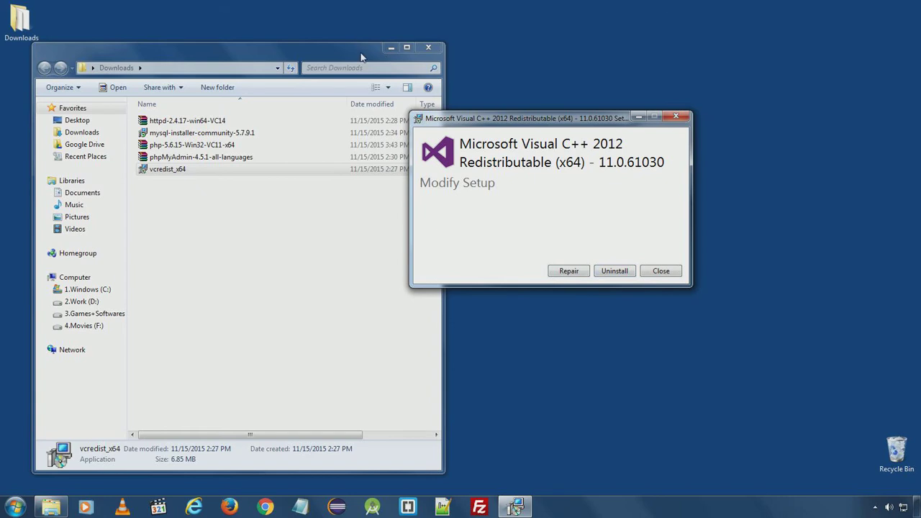
{"action": "left_click_drag", "start_coordinate": [362, 57], "coordinate": [349, 58]}
{"action": "left_click_drag", "start_coordinate": [496, 120], "coordinate": [503, 107]}
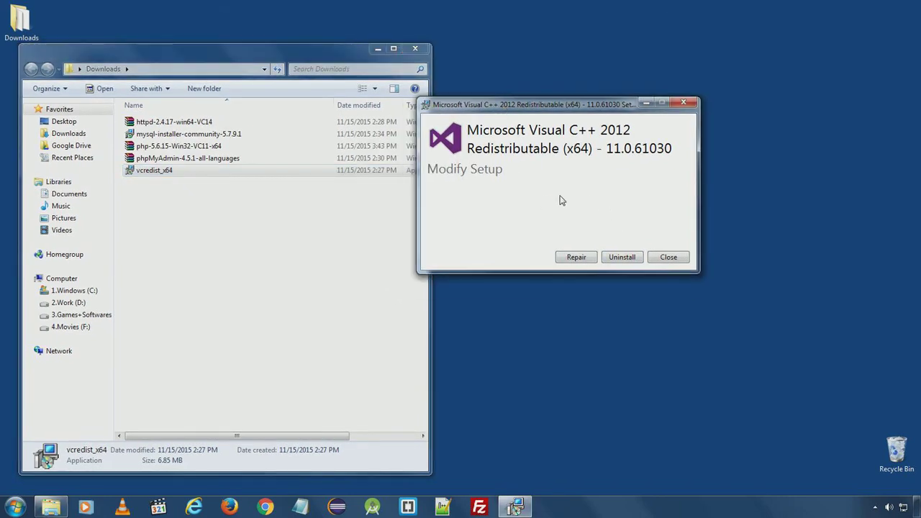
{"action": "left_click", "coordinate": [576, 258]}
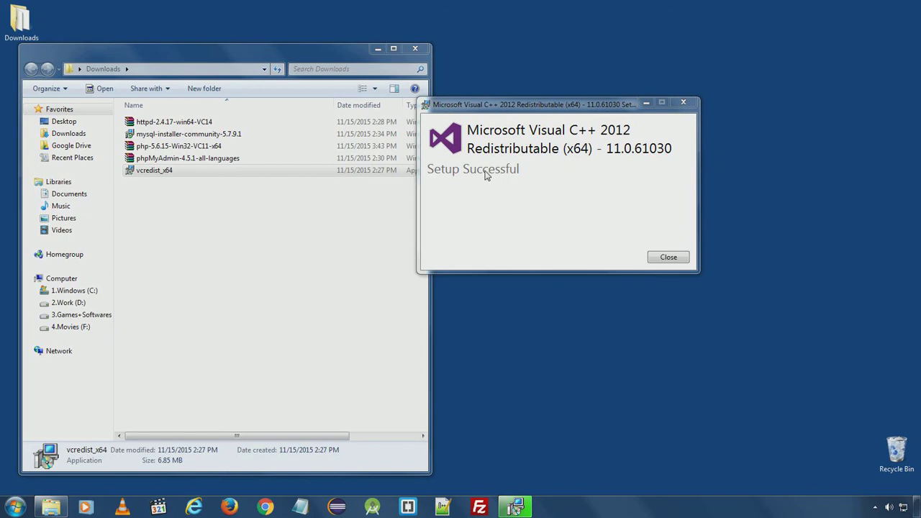
{"action": "left_click", "coordinate": [669, 258]}
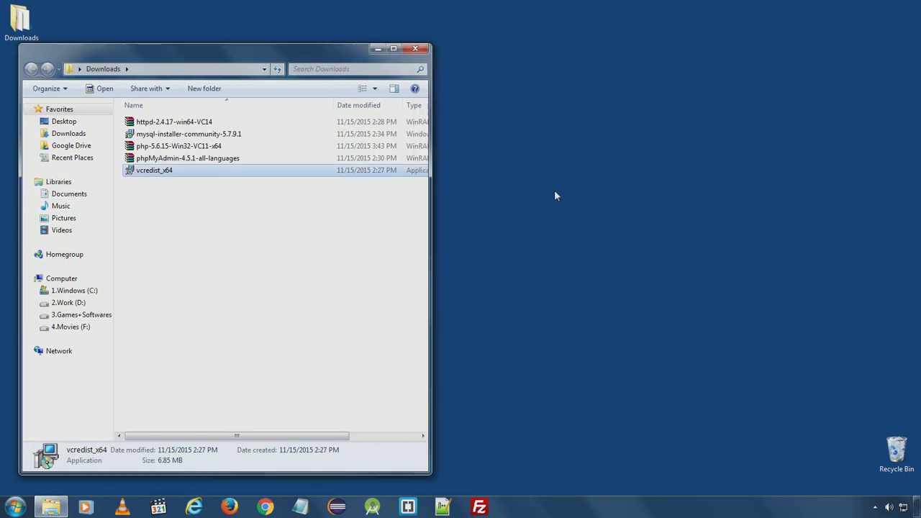
{"action": "left_click_drag", "start_coordinate": [226, 60], "coordinate": [440, 57]}
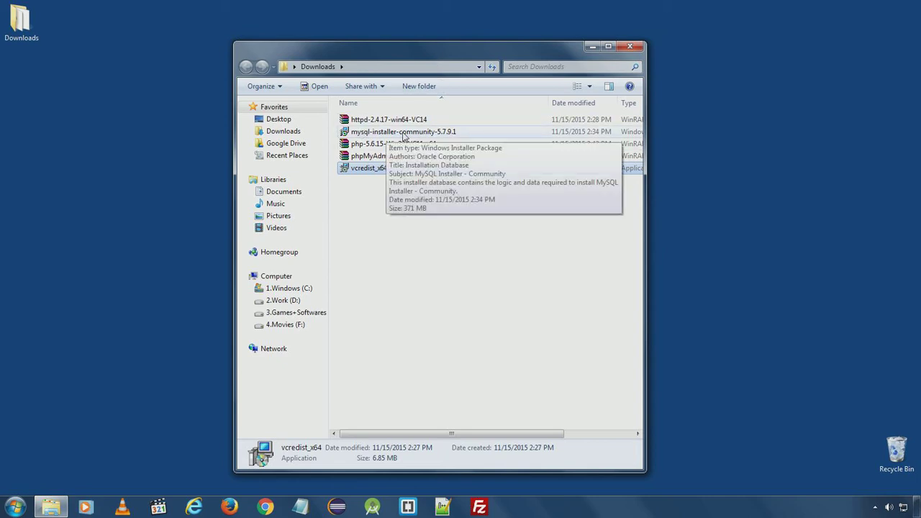
- Open the mysql-installer-community-5.7.9.1 package, get the Downloads window out of the way and allow the installer to run
{"action": "double_click", "coordinate": [404, 136]}
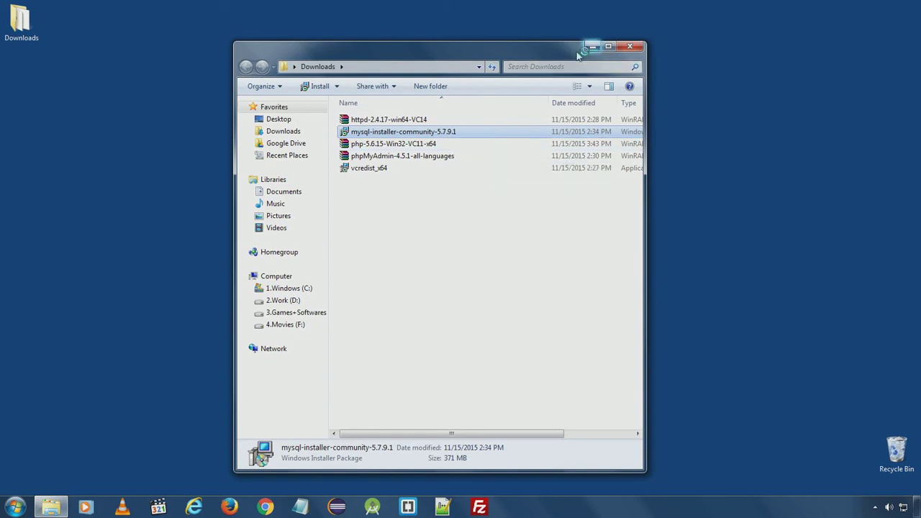
{"action": "left_click_drag", "start_coordinate": [580, 53], "coordinate": [417, 60]}
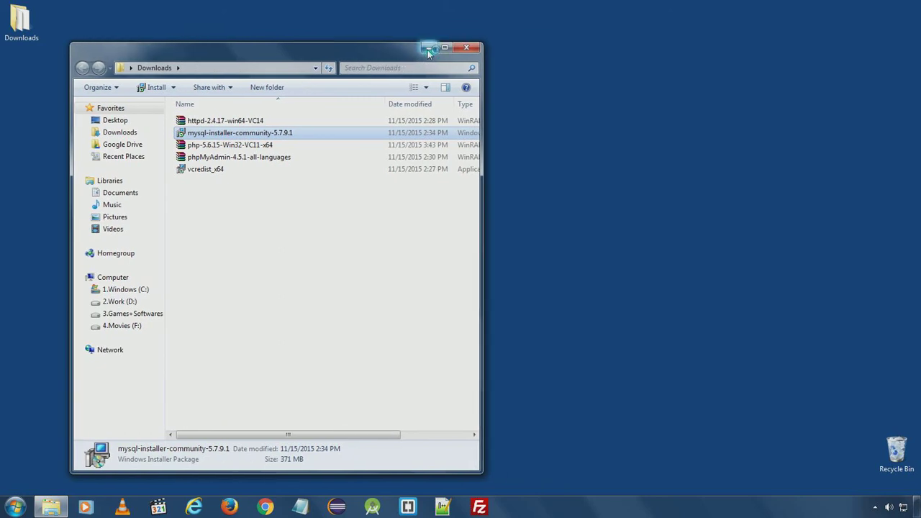
{"action": "left_click", "coordinate": [428, 49]}
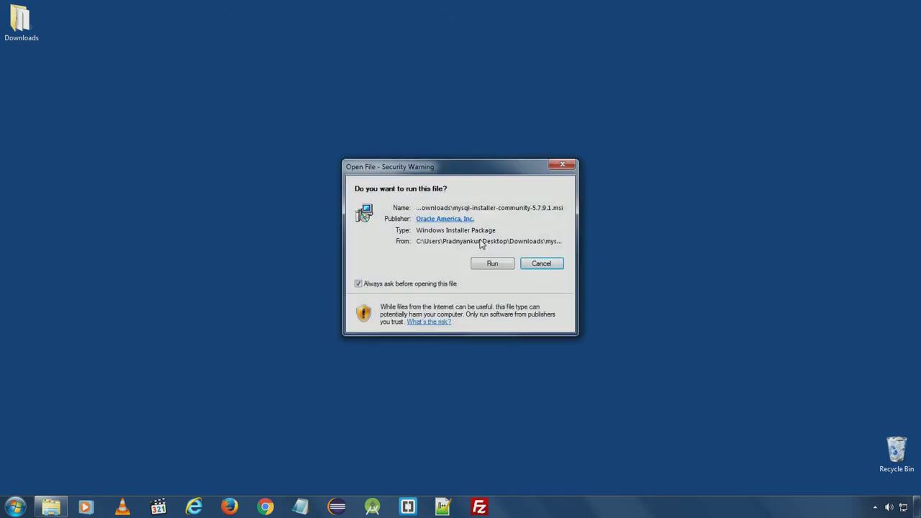
{"action": "left_click", "coordinate": [492, 265]}
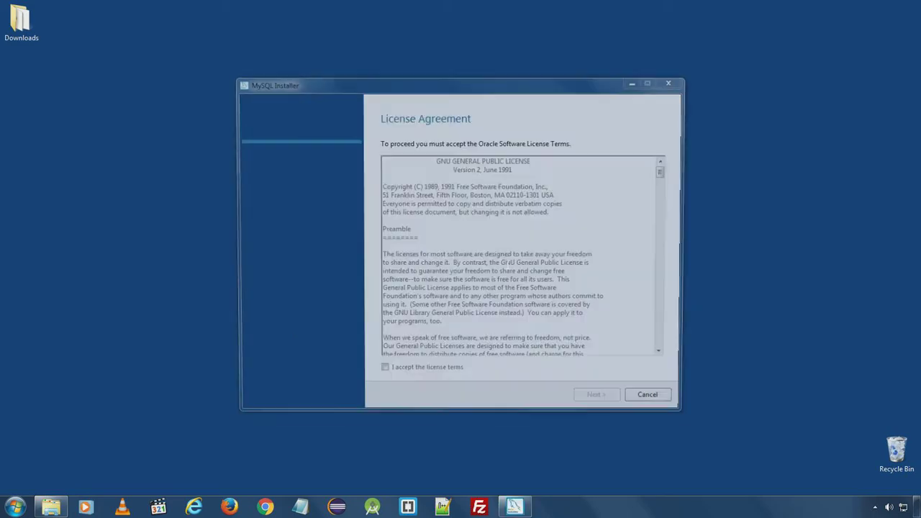
- Accept the Oracle software license terms in the MySQL Installer and continue to the setup type
{"action": "left_click_drag", "start_coordinate": [665, 172], "coordinate": [665, 345]}
{"action": "left_click", "coordinate": [411, 372]}
{"action": "left_click", "coordinate": [611, 403]}
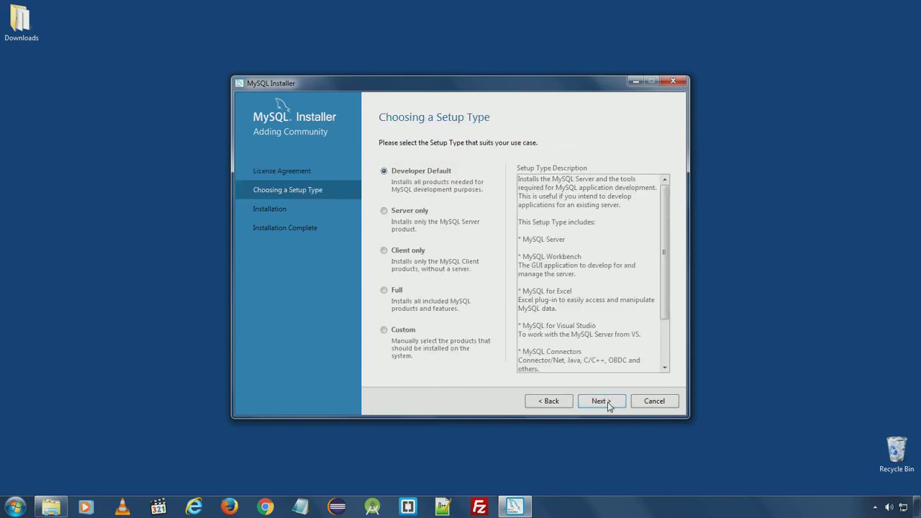
- Look at the C: drive in the file explorer and close its window
{"action": "left_click", "coordinate": [16, 506]}
{"action": "left_click", "coordinate": [202, 339]}
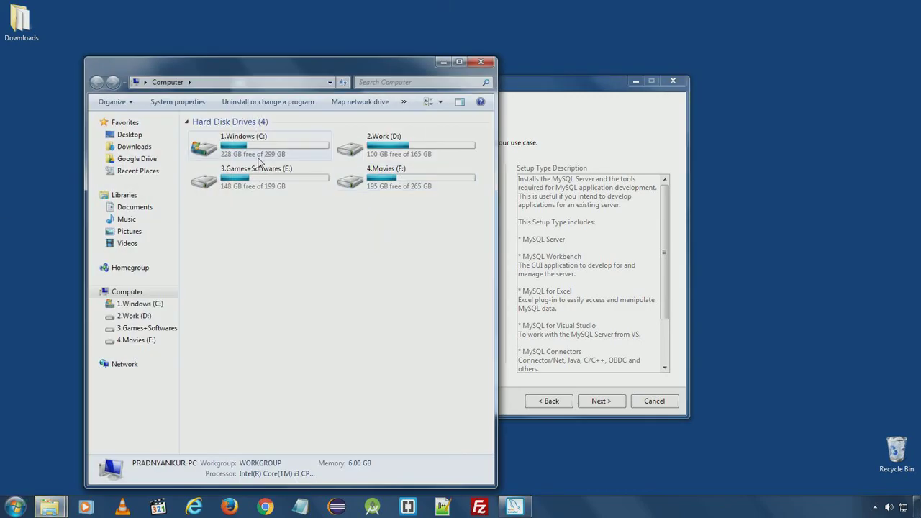
{"action": "double_click", "coordinate": [230, 144]}
{"action": "left_click", "coordinate": [480, 64]}
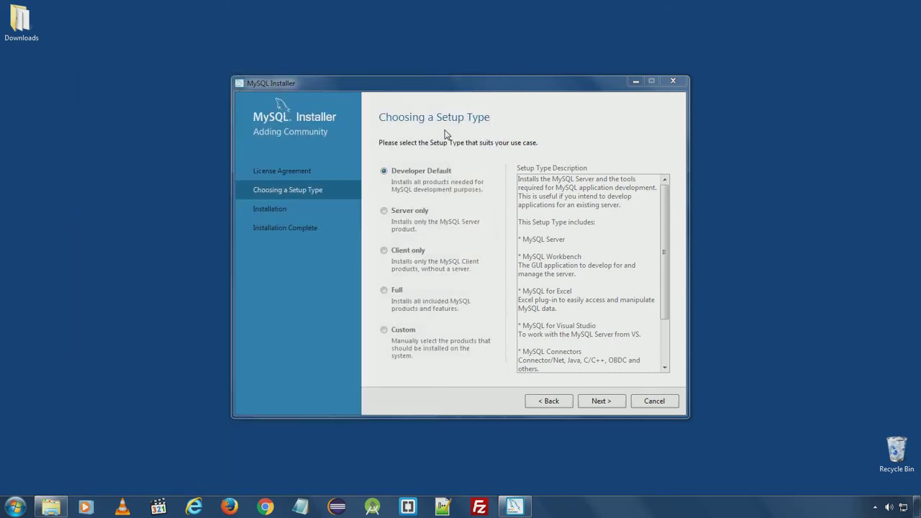
- Choose the Custom setup type and add MySQL Server 5.7.9 - X64 to the products to install
{"action": "left_click", "coordinate": [384, 332]}
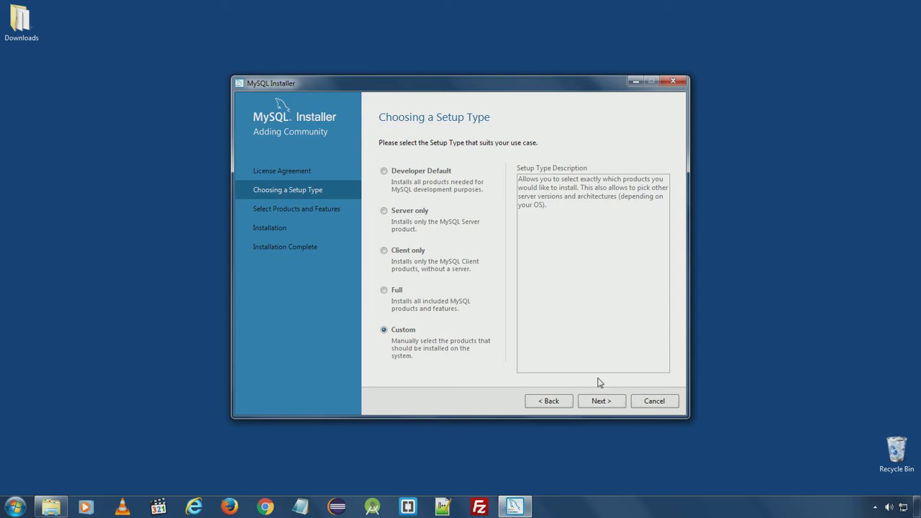
{"action": "left_click", "coordinate": [595, 402]}
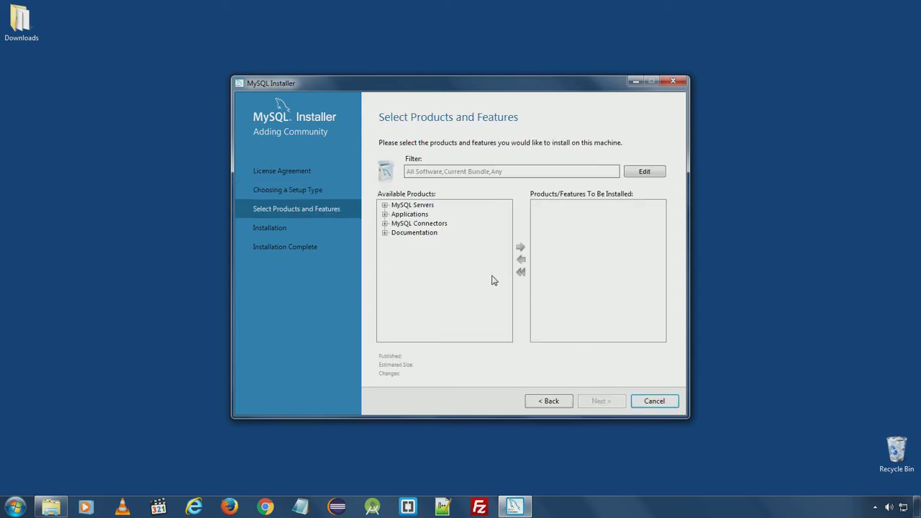
{"action": "left_click", "coordinate": [385, 205]}
{"action": "left_click", "coordinate": [396, 214]}
{"action": "left_click", "coordinate": [407, 224]}
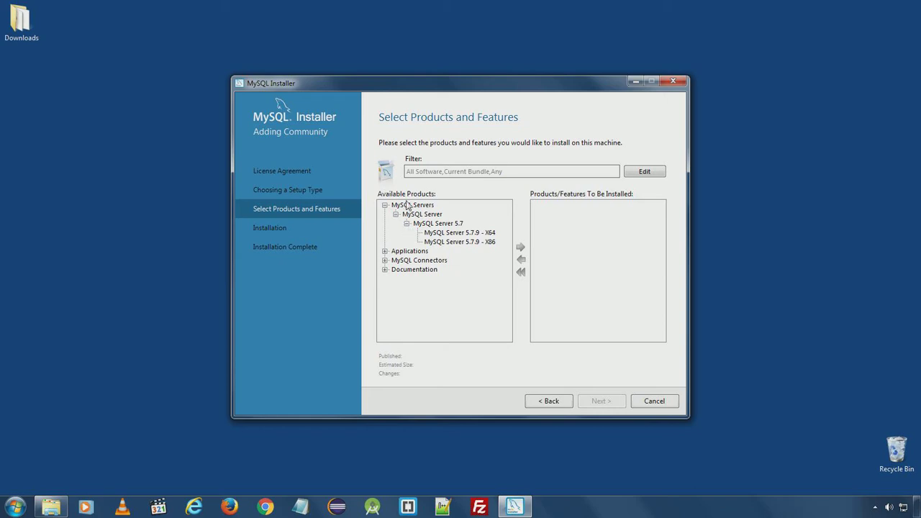
{"action": "left_click", "coordinate": [483, 233]}
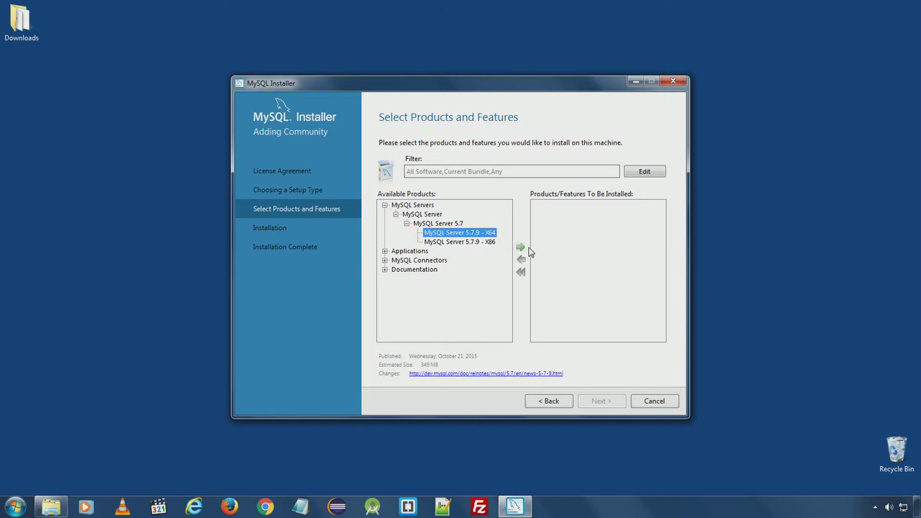
{"action": "left_click", "coordinate": [521, 249]}
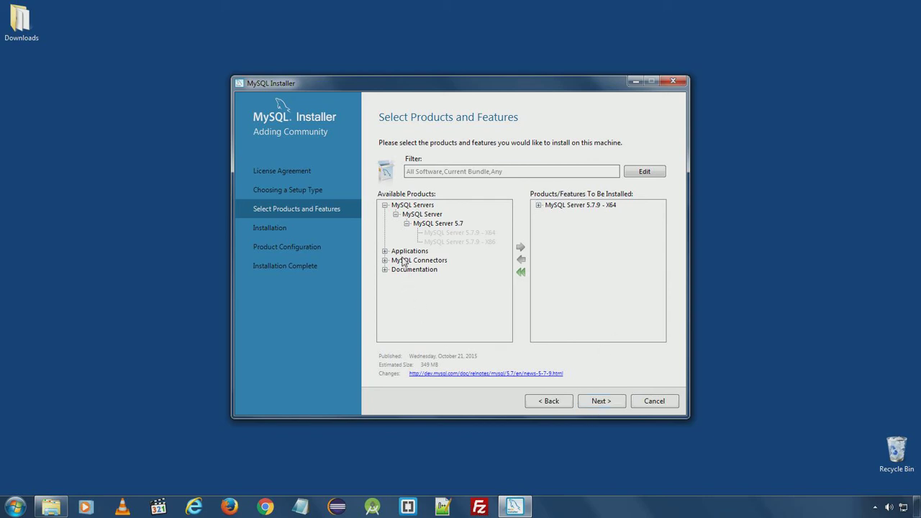
{"action": "left_click", "coordinate": [601, 403]}
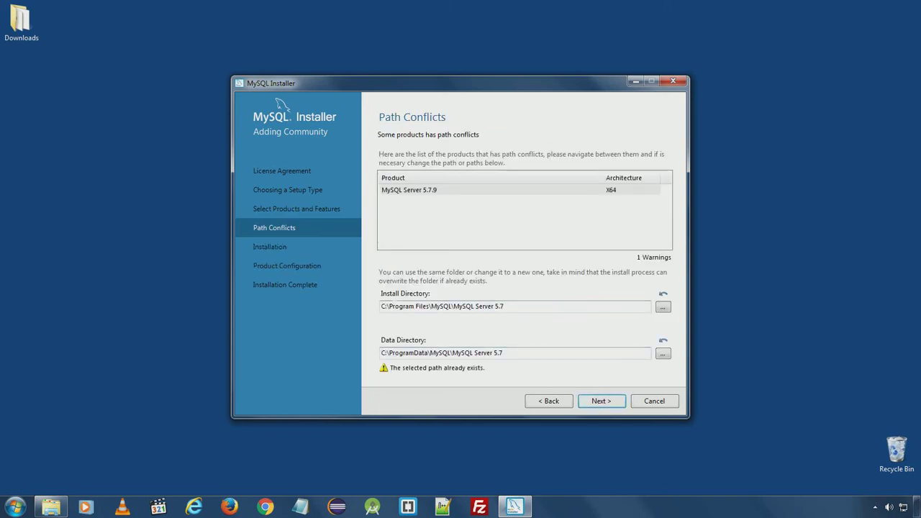
- Set the install directory of MySQL Server to C:\MySQL\
{"action": "left_click_drag", "start_coordinate": [390, 307], "coordinate": [432, 307]}
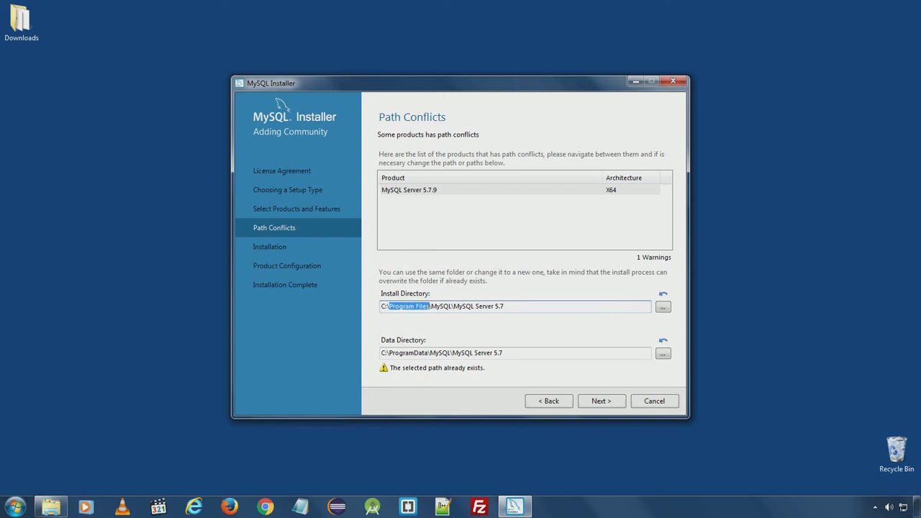
{"action": "key", "text": "BackSpace"}
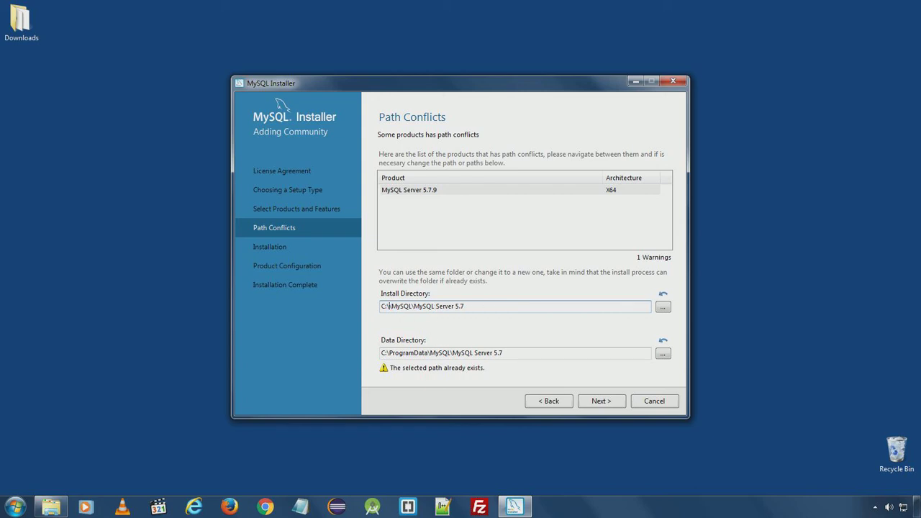
{"action": "left_click_drag", "start_coordinate": [411, 306], "coordinate": [450, 370]}
{"action": "key", "text": "BackSpace"}
- Set the data directory of MySQL Server to C:\MySQL\ and continue to the installation page
{"action": "left_click_drag", "start_coordinate": [389, 353], "coordinate": [430, 353]}
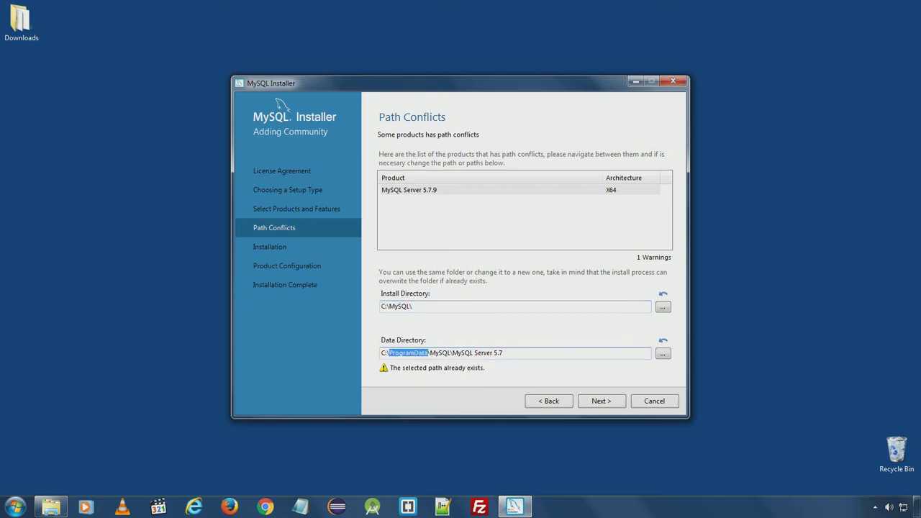
{"action": "type", "text": "MySQL"}
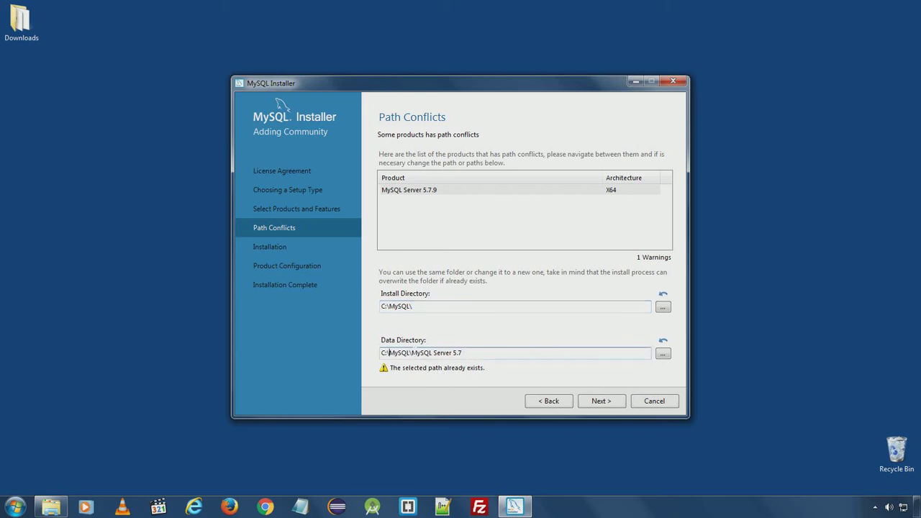
{"action": "left_click_drag", "start_coordinate": [412, 353], "coordinate": [533, 368]}
{"action": "key", "text": "BackSpace"}
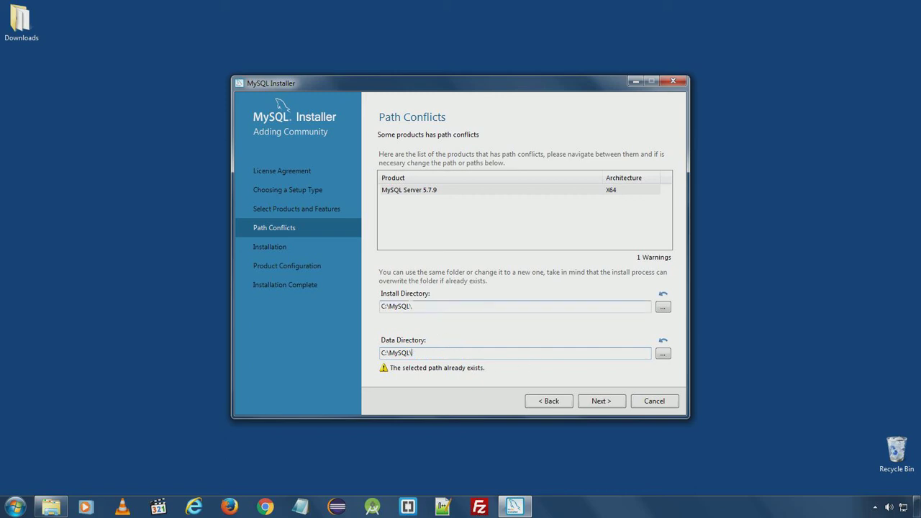
{"action": "left_click", "coordinate": [432, 306]}
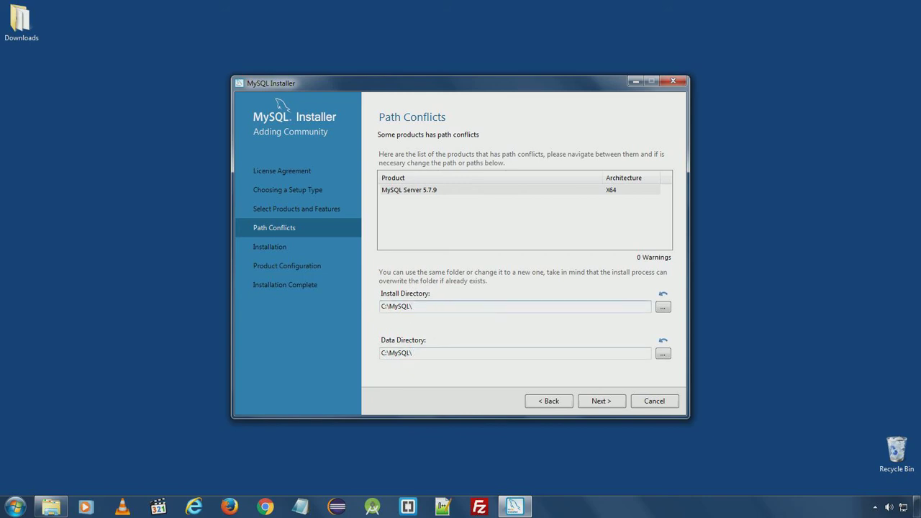
{"action": "left_click", "coordinate": [598, 402]}
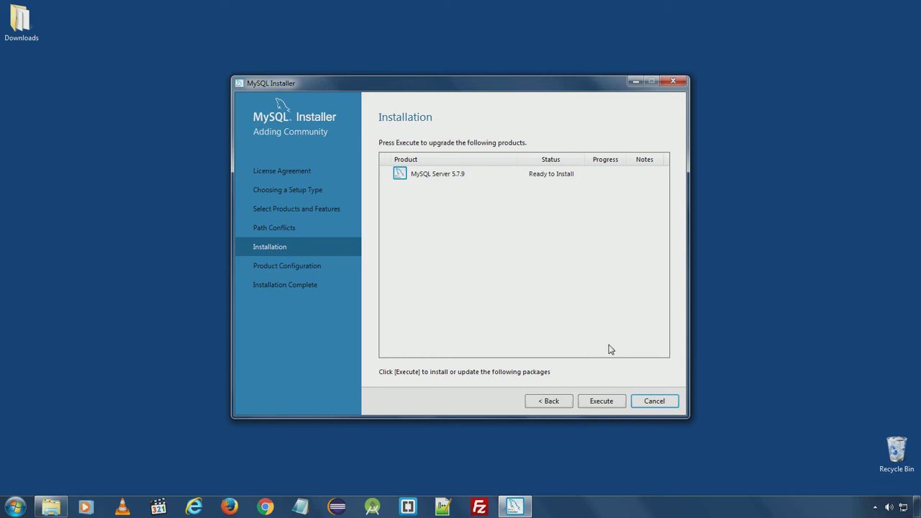
- Install MySQL Server 5.7.9 and start its configuration wizard
{"action": "left_click", "coordinate": [602, 401]}
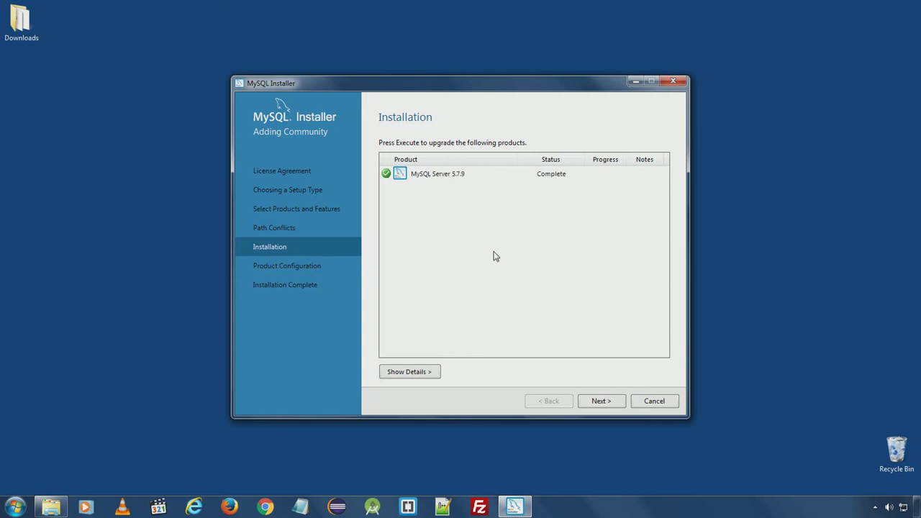
{"action": "left_click", "coordinate": [596, 402]}
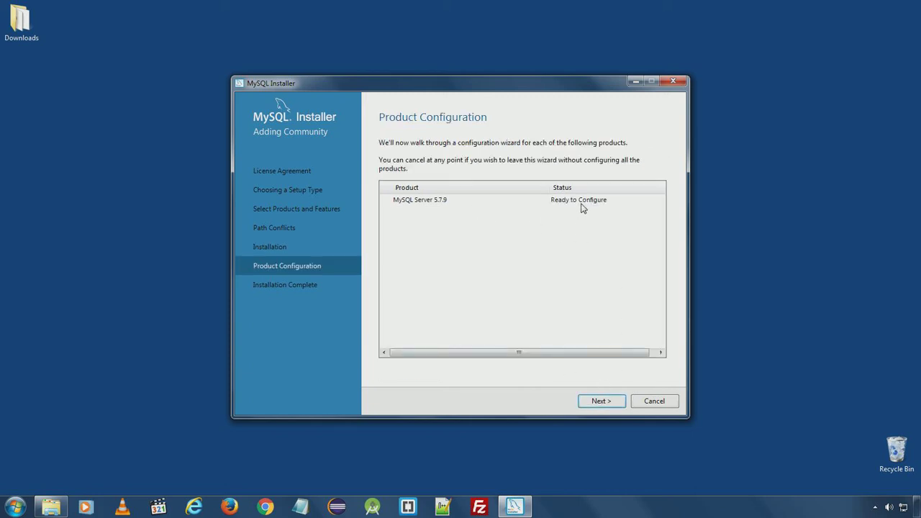
{"action": "left_click", "coordinate": [594, 402]}
- Choose Development Machine as the server's config type and continue to the accounts and roles settings
{"action": "left_click", "coordinate": [480, 171]}
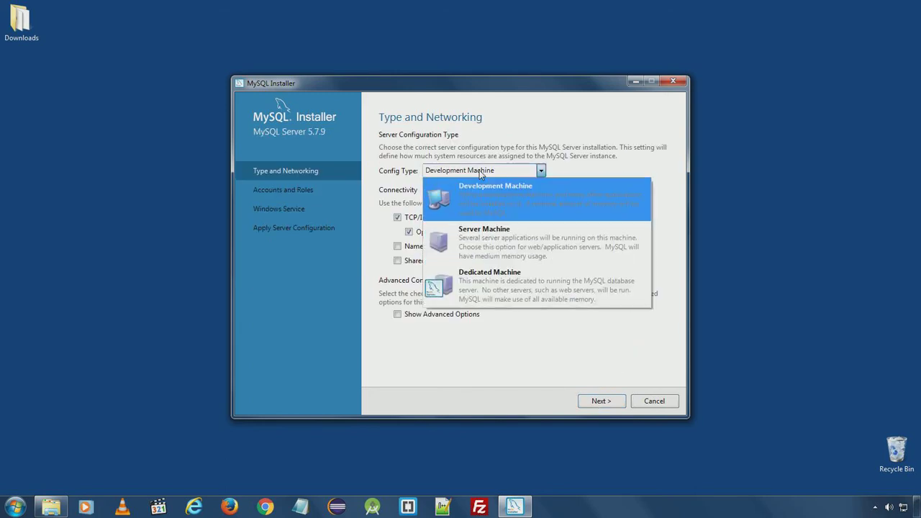
{"action": "left_click", "coordinate": [474, 205]}
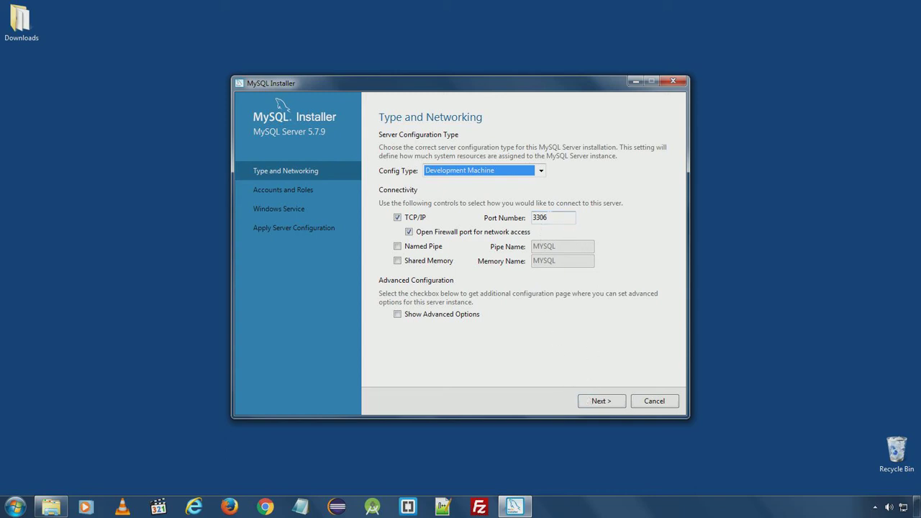
{"action": "left_click", "coordinate": [593, 401]}
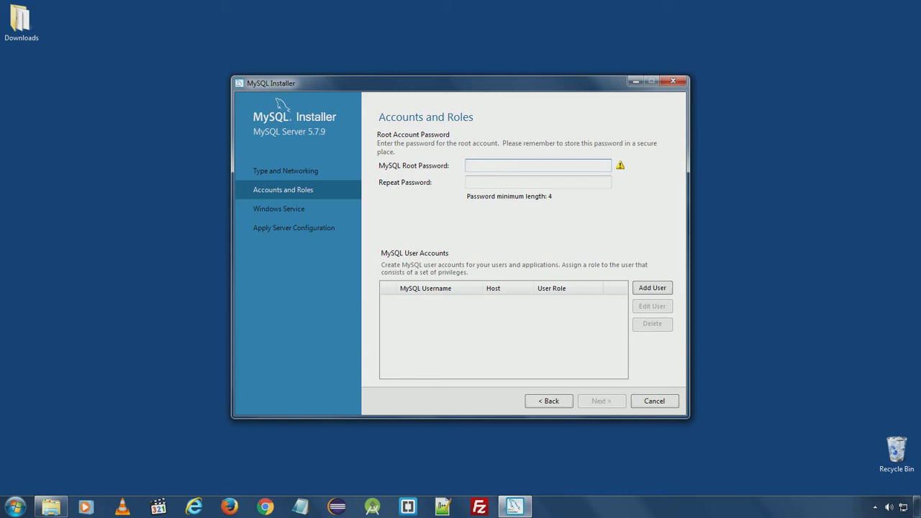
- Enter and repeat the MySQL root password, and continue to the Windows service settings
{"action": "type", "text": "*************"}
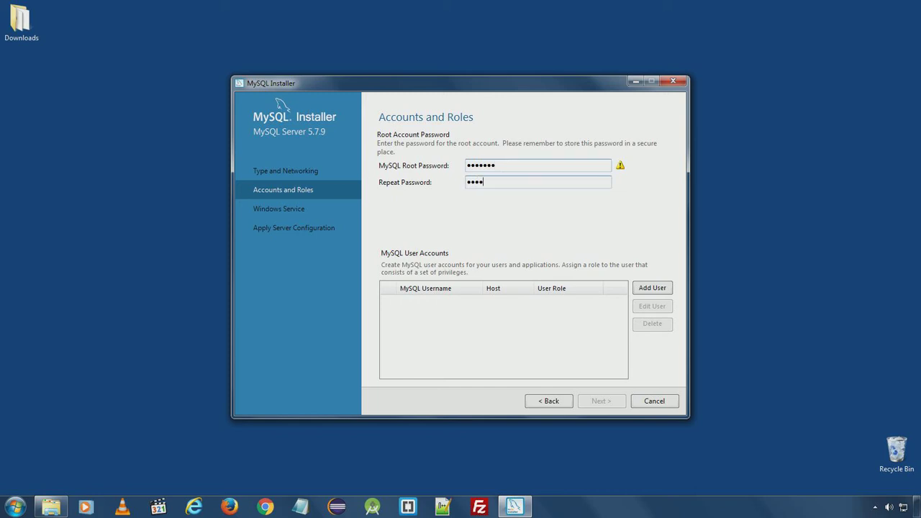
{"action": "type", "text": "*"}
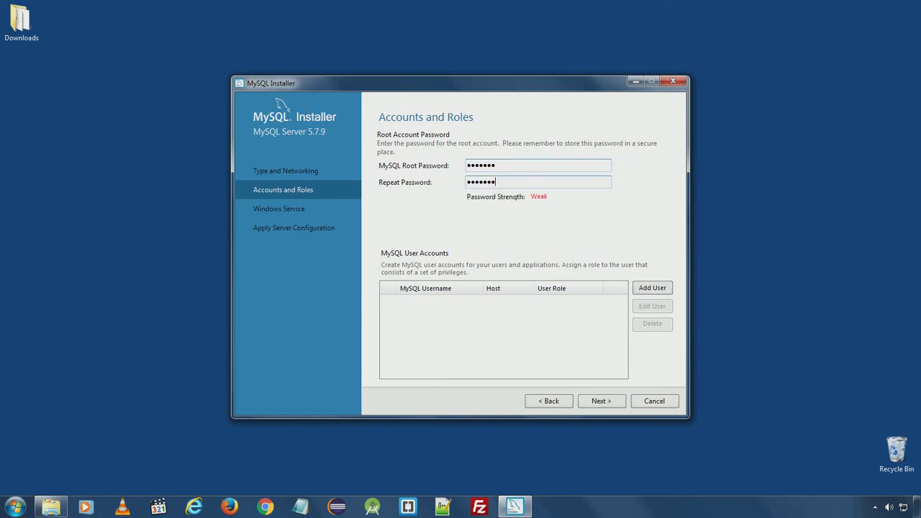
{"action": "left_click", "coordinate": [599, 401]}
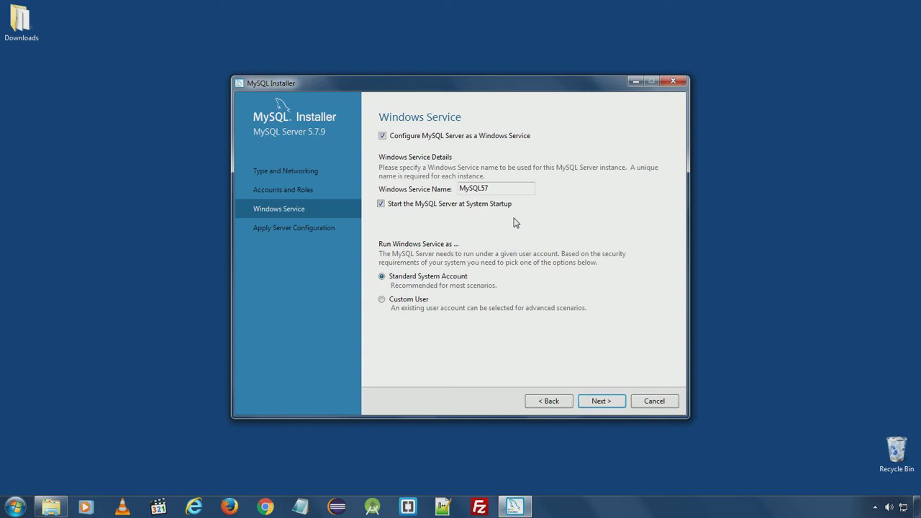
- Accept the Windows service settings, apply the server configuration and finish the MySQL Installer
{"action": "left_click", "coordinate": [598, 405]}
{"action": "left_click", "coordinate": [600, 403]}
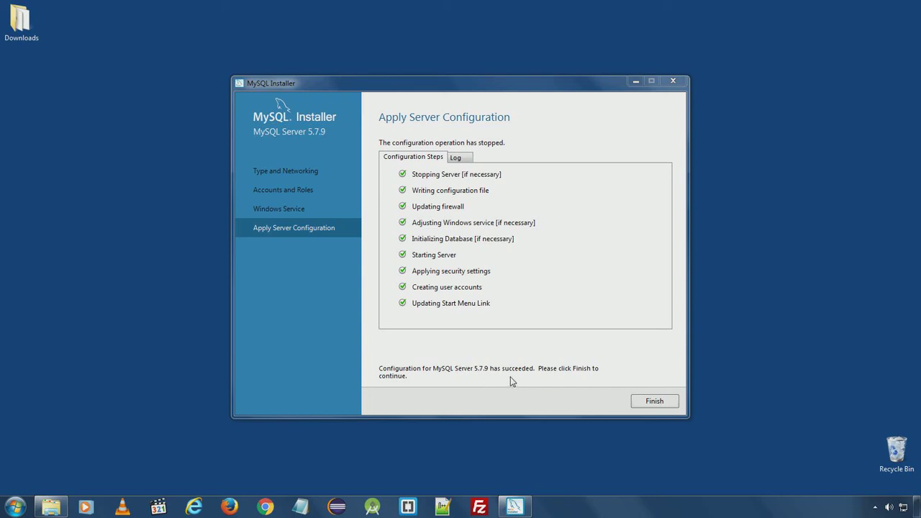
{"action": "left_click", "coordinate": [651, 406]}
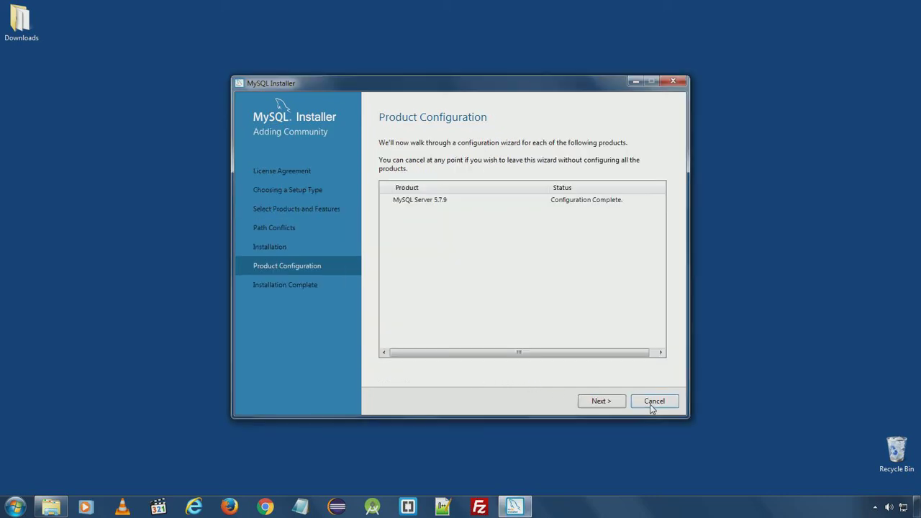
{"action": "left_click", "coordinate": [596, 405]}
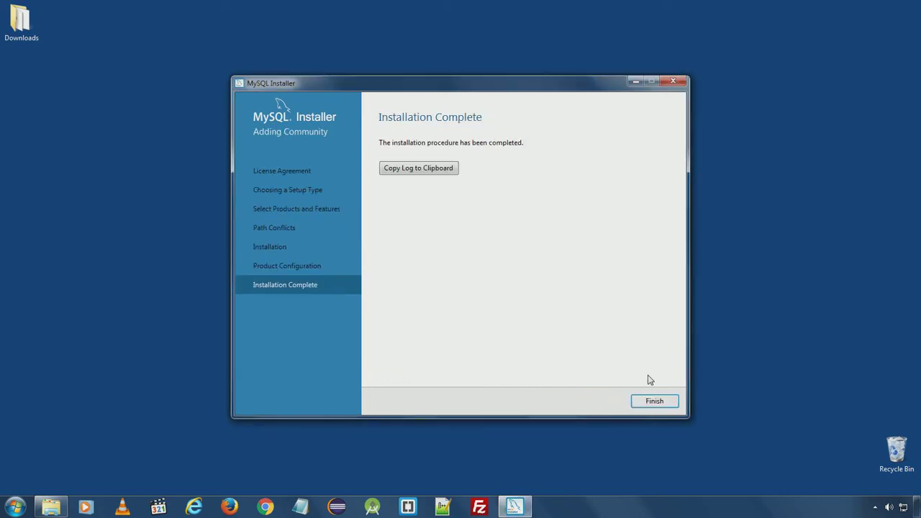
{"action": "left_click", "coordinate": [648, 400]}
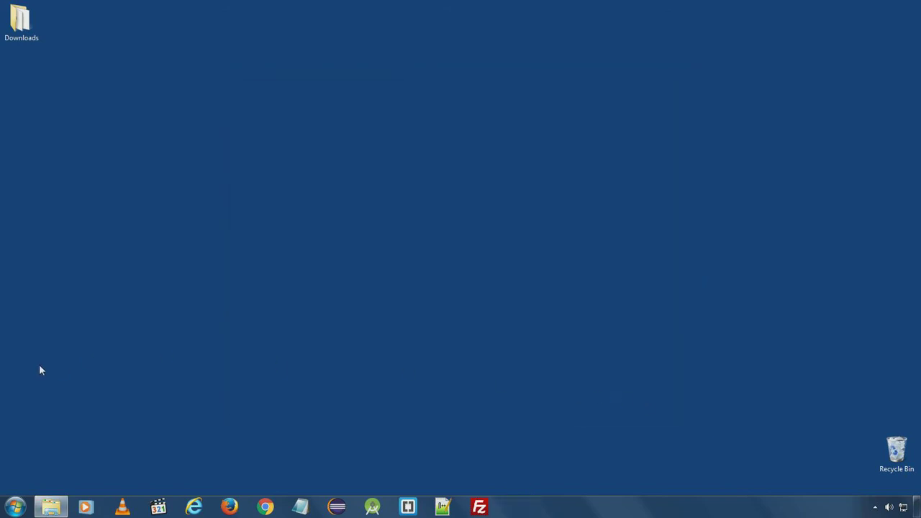
- Open the MySQL 5.7 Command Line Client, move its window toward the middle of the desktop and log in with the root password
{"action": "left_click", "coordinate": [15, 508]}
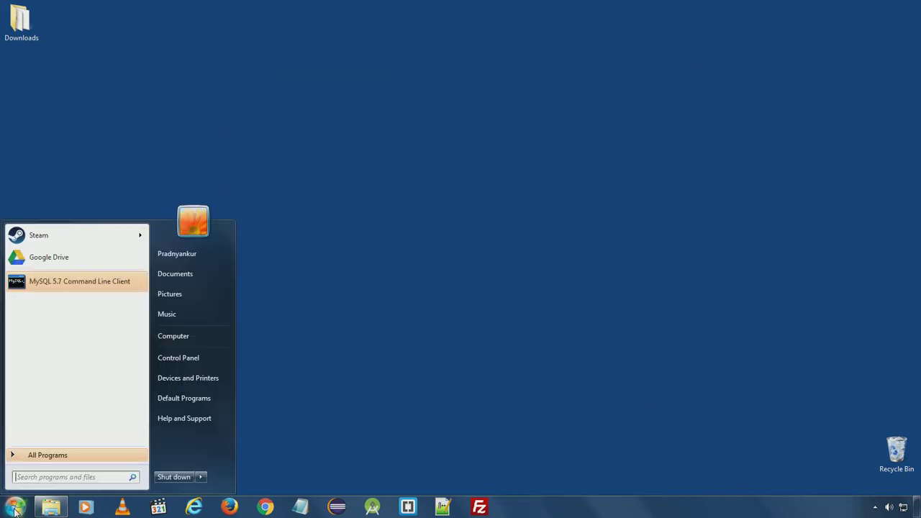
{"action": "left_click", "coordinate": [84, 282]}
{"action": "left_click_drag", "start_coordinate": [254, 26], "coordinate": [482, 128]}
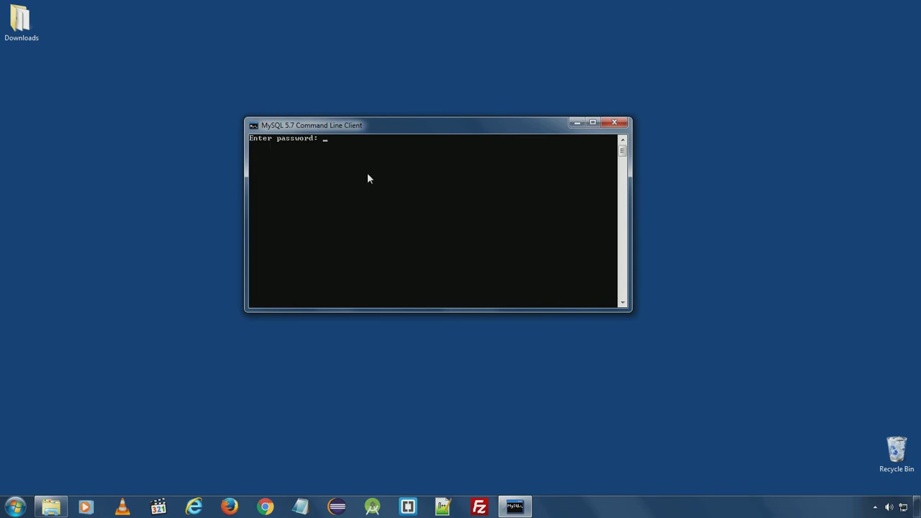
{"action": "type", "text": "***"}
{"action": "key", "text": "Return"}
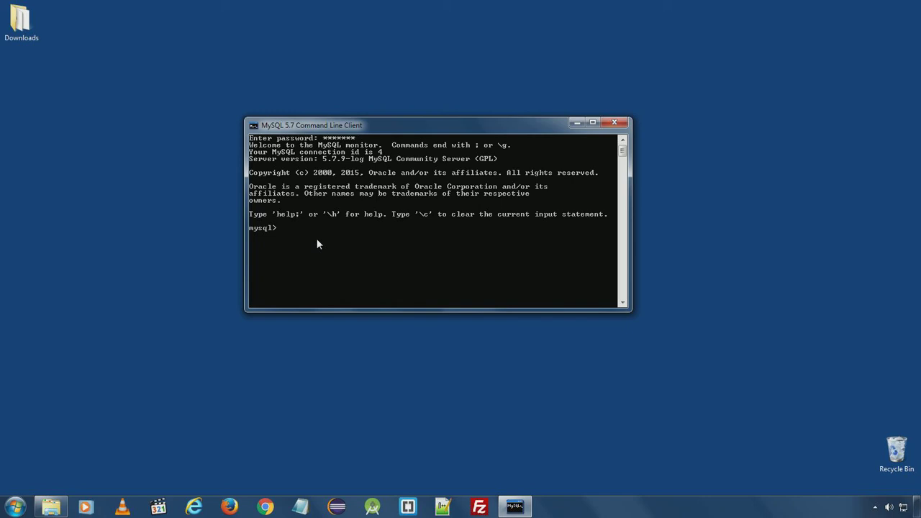
- Exit the MySQL command line client and copy the httpd-2.4.17-win64-VC14 archive from the Downloads folder on the desktop
{"action": "type", "text": "exit"}
{"action": "key", "text": "Return"}
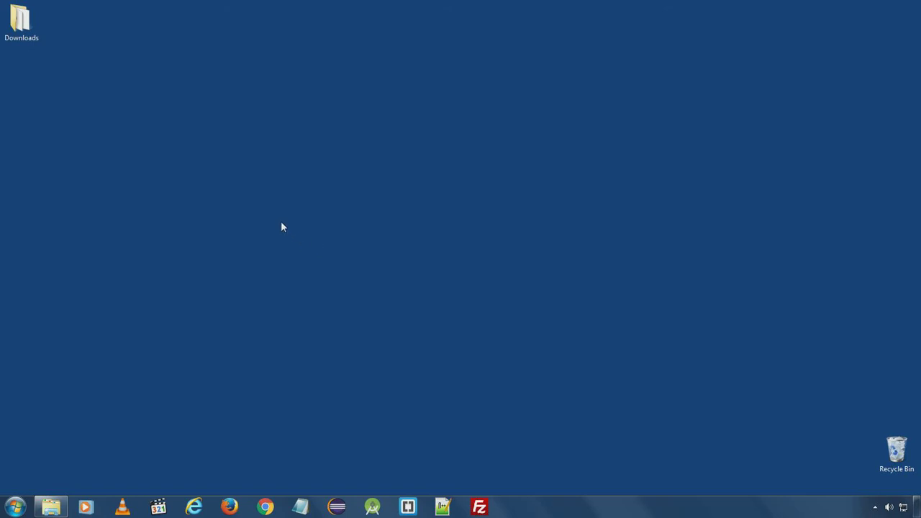
{"action": "double_click", "coordinate": [40, 42]}
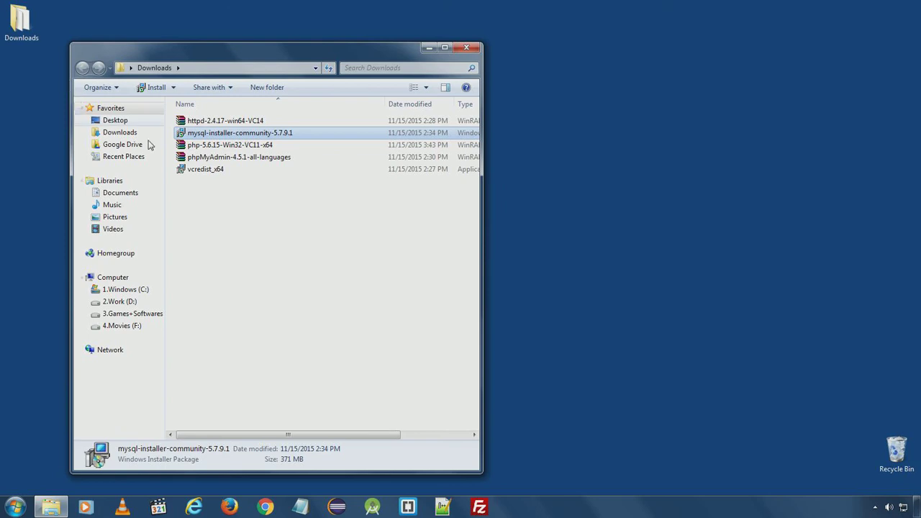
{"action": "left_click", "coordinate": [270, 204]}
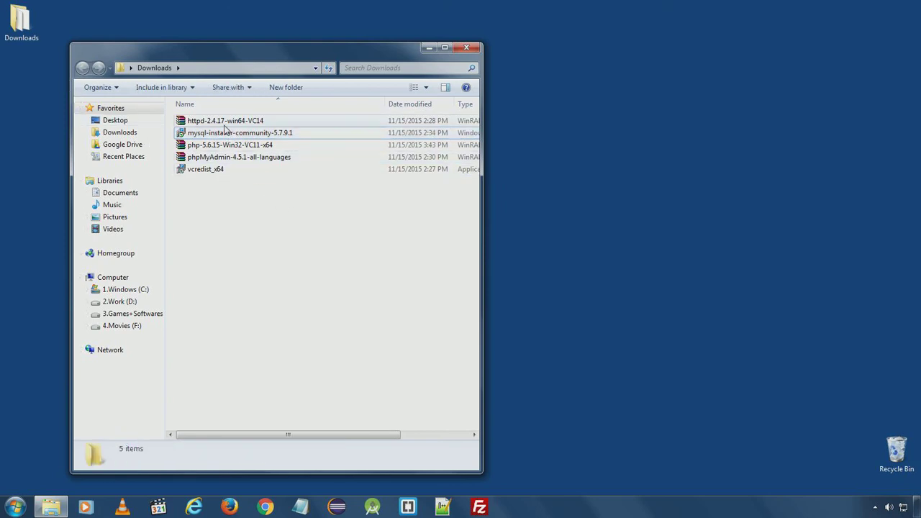
{"action": "left_click", "coordinate": [225, 124]}
{"action": "right_click", "coordinate": [225, 126]}
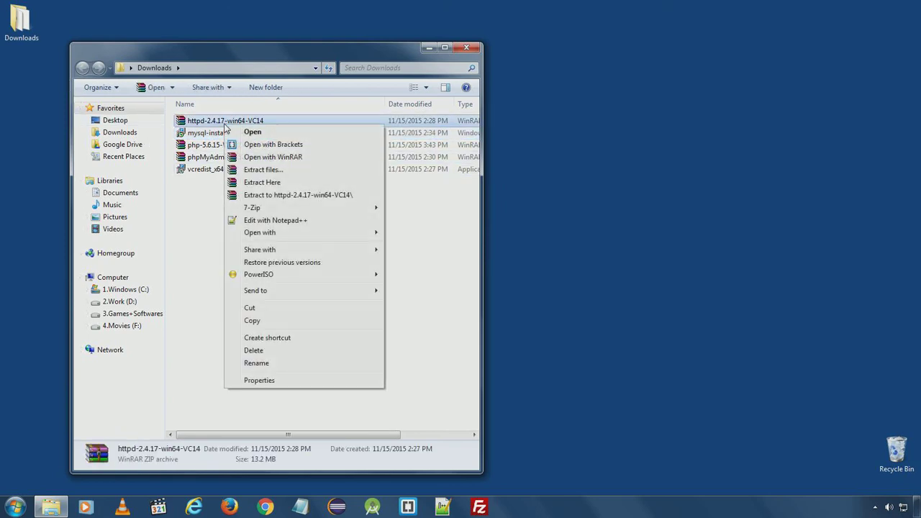
{"action": "left_click", "coordinate": [252, 321]}
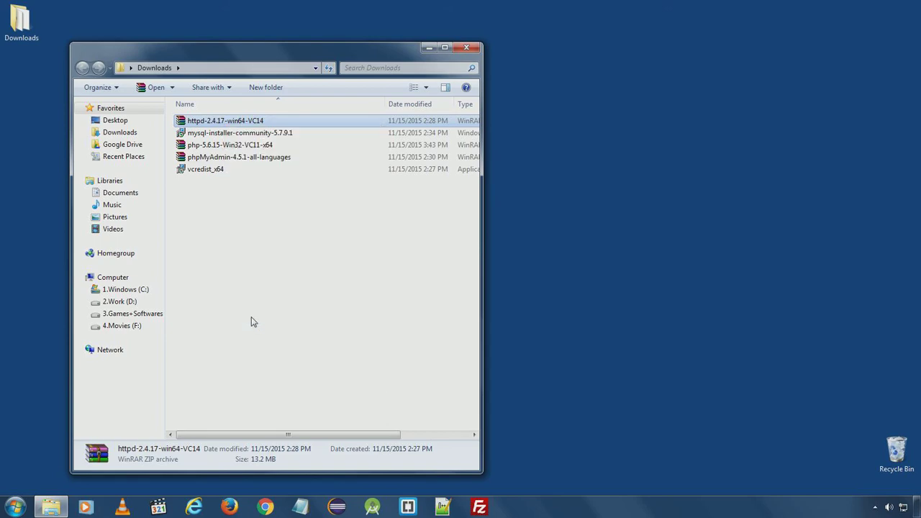
- Paste the copied httpd archive into the root of the C: drive, granting administrator permission
{"action": "left_click", "coordinate": [16, 507]}
{"action": "left_click", "coordinate": [203, 338]}
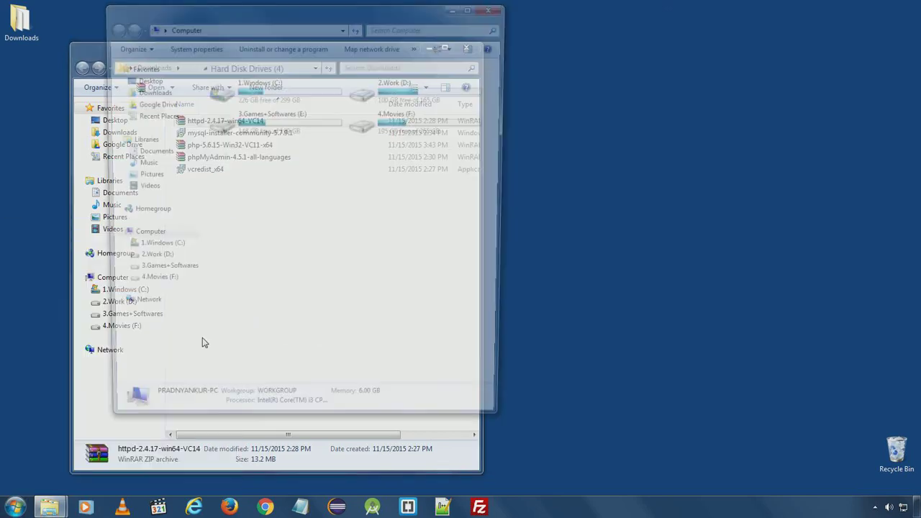
{"action": "double_click", "coordinate": [382, 107]}
{"action": "right_click", "coordinate": [410, 235]}
{"action": "left_click", "coordinate": [430, 295]}
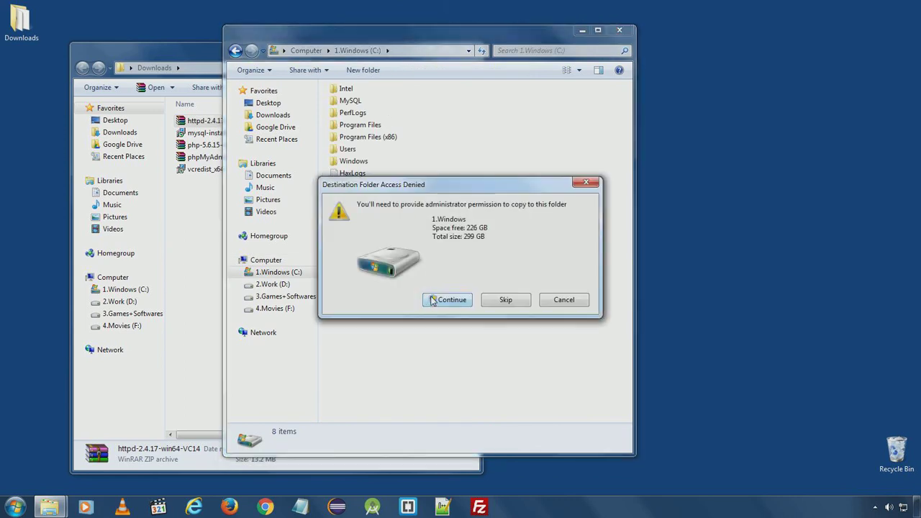
{"action": "left_click", "coordinate": [432, 299]}
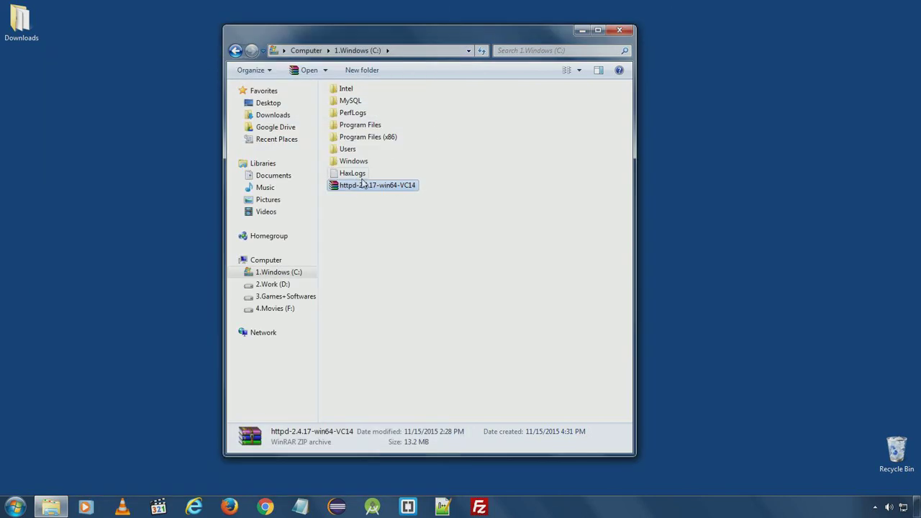
- Extract the httpd archive on C: into a folder of its own name and delete the archive copy
{"action": "right_click", "coordinate": [358, 187]}
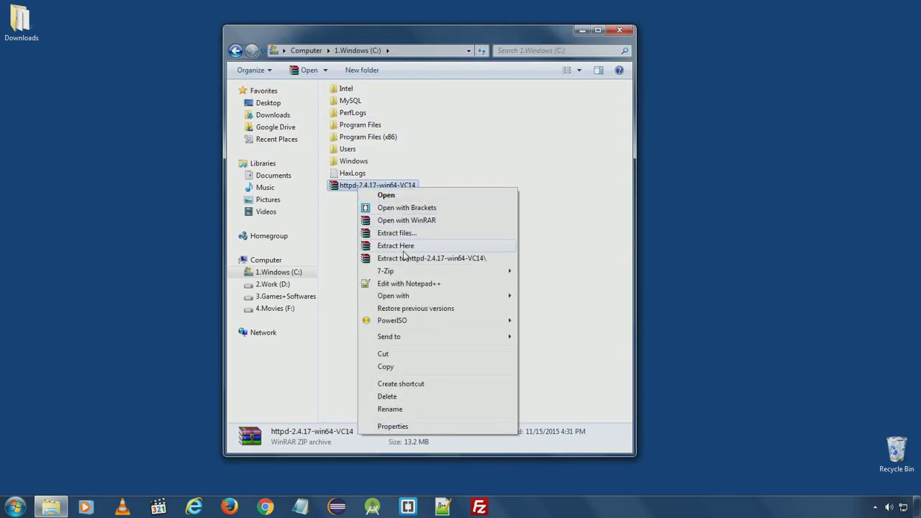
{"action": "left_click", "coordinate": [404, 258]}
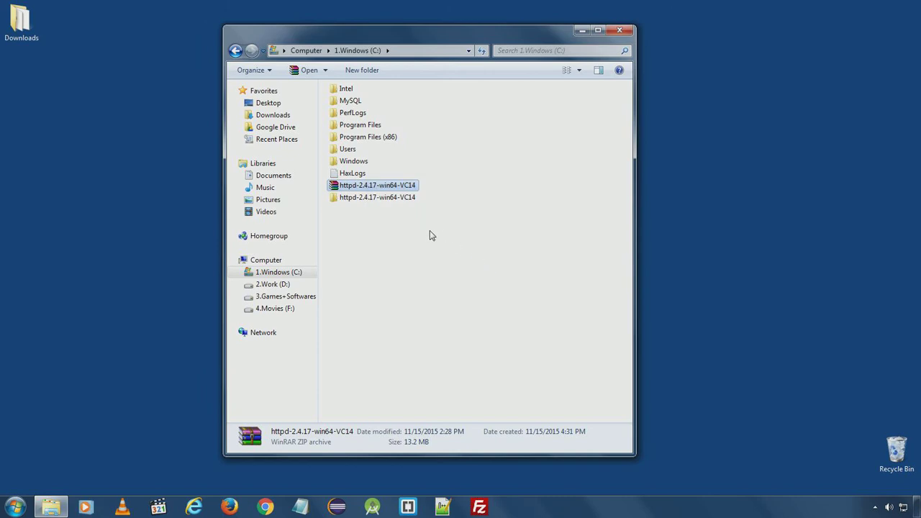
{"action": "key", "text": "Delete"}
{"action": "key", "text": "Return"}
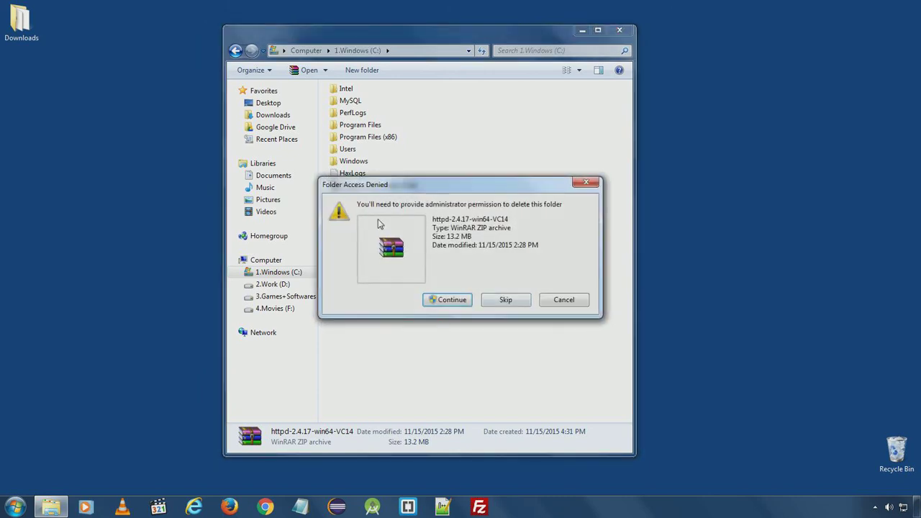
{"action": "left_click", "coordinate": [445, 300]}
- Move the Apache24 folder out of the extracted httpd-2.4.17-win64-VC14 folder into the root of the C: drive
{"action": "double_click", "coordinate": [393, 188]}
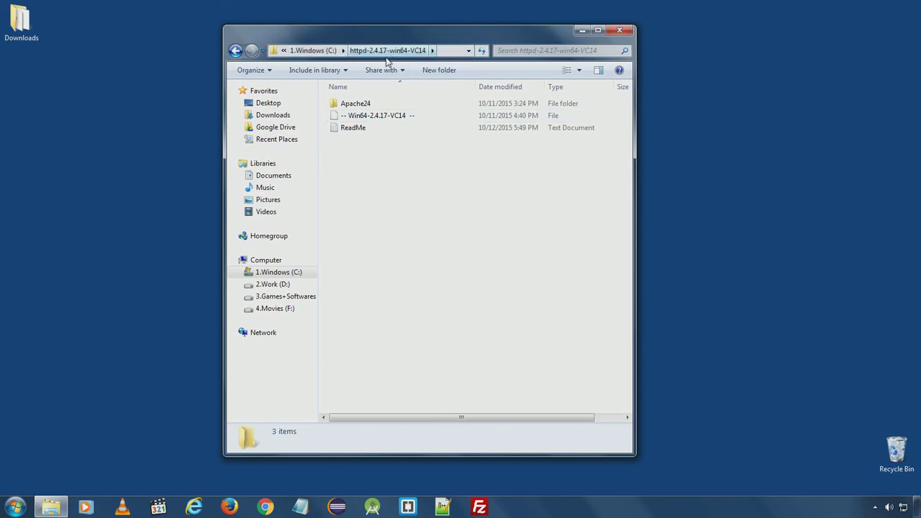
{"action": "left_click", "coordinate": [363, 109]}
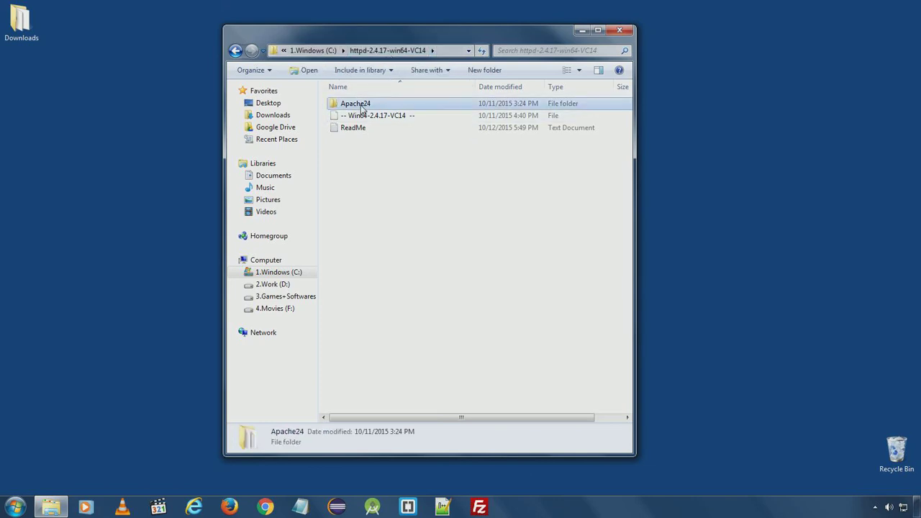
{"action": "double_click", "coordinate": [363, 105]}
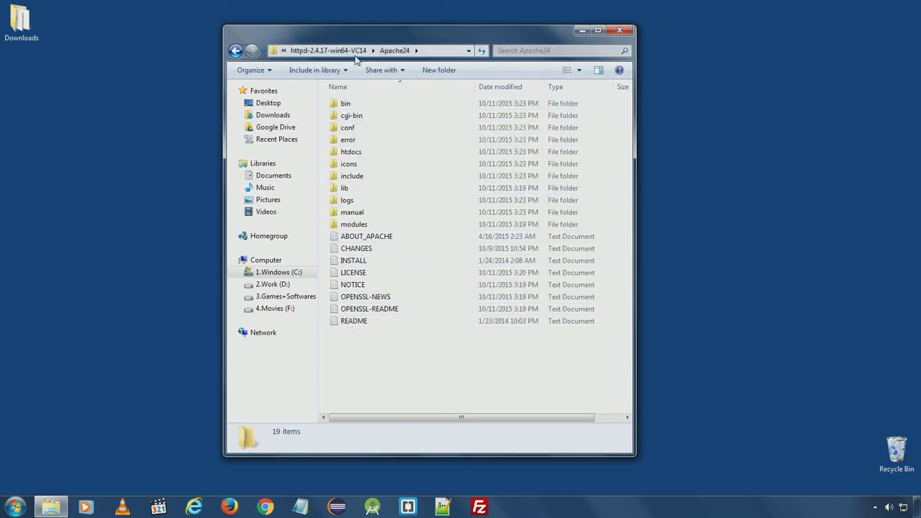
{"action": "key", "text": "BackSpace"}
{"action": "right_click", "coordinate": [358, 101]}
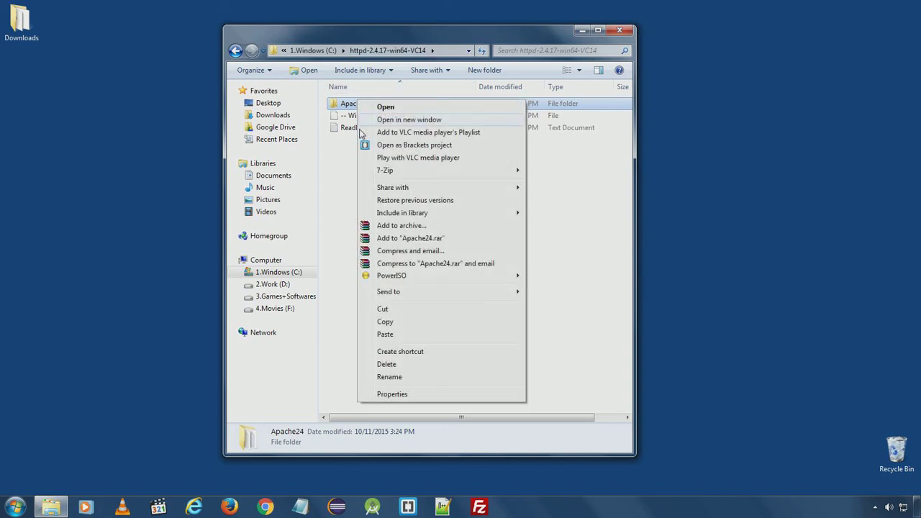
{"action": "left_click", "coordinate": [383, 309]}
{"action": "key", "text": "BackSpace"}
{"action": "right_click", "coordinate": [382, 234]}
{"action": "left_click", "coordinate": [407, 290]}
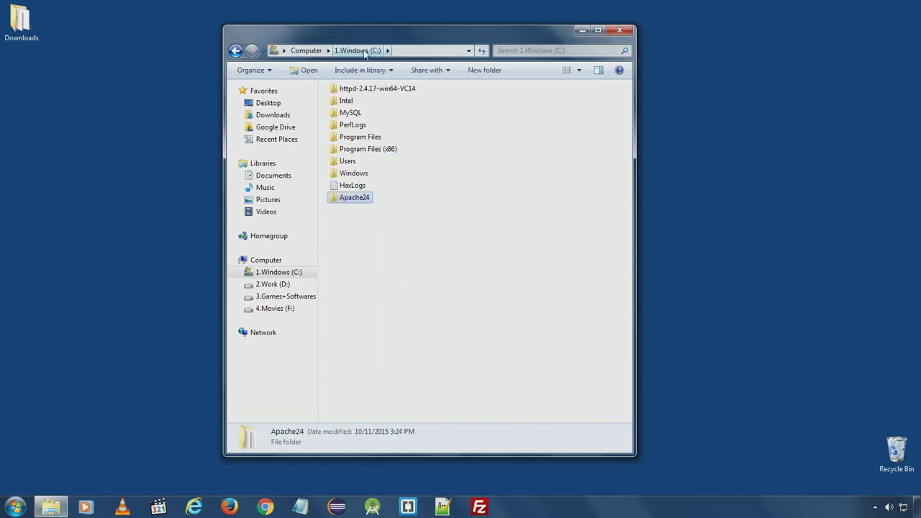
- Delete the leftover httpd-2.4.17-win64-VC14 folder from C: and refresh the drive's file listing
{"action": "left_click", "coordinate": [363, 91]}
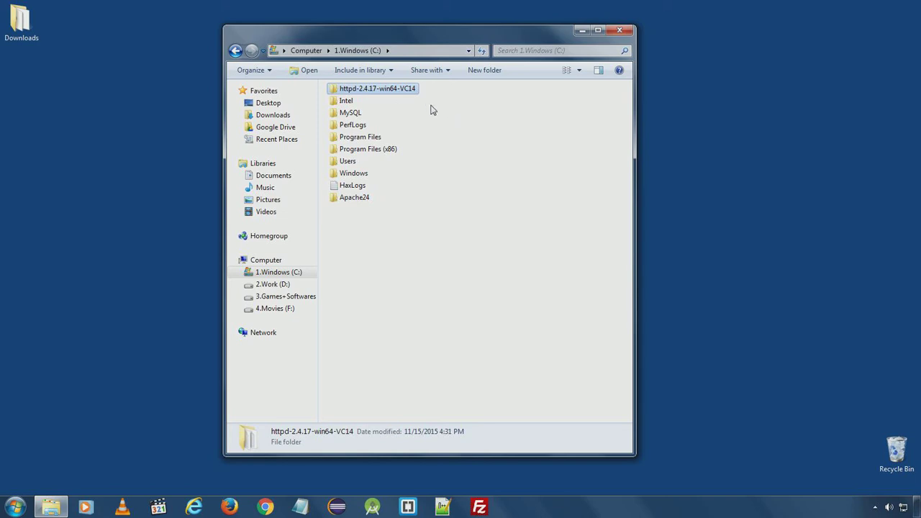
{"action": "key", "text": "Delete"}
{"action": "key", "text": "Return"}
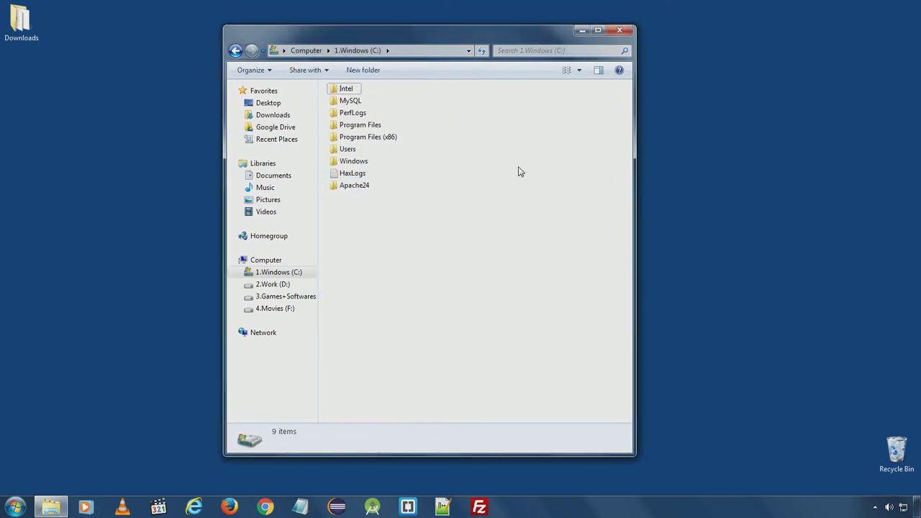
{"action": "right_click", "coordinate": [479, 191]}
{"action": "left_click", "coordinate": [524, 239]}
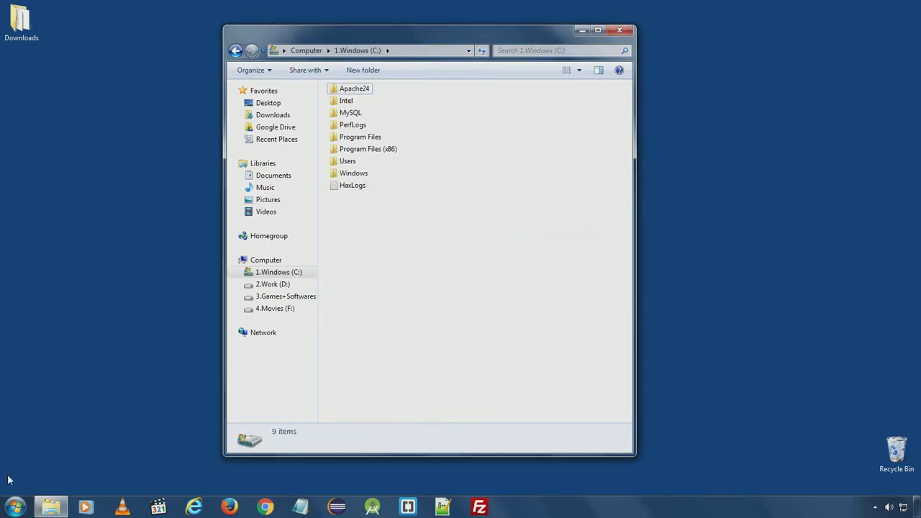
- Find cmd and run it as administrator, then arrange the command prompt and the C: folder window so both are visible
{"action": "left_click", "coordinate": [16, 507]}
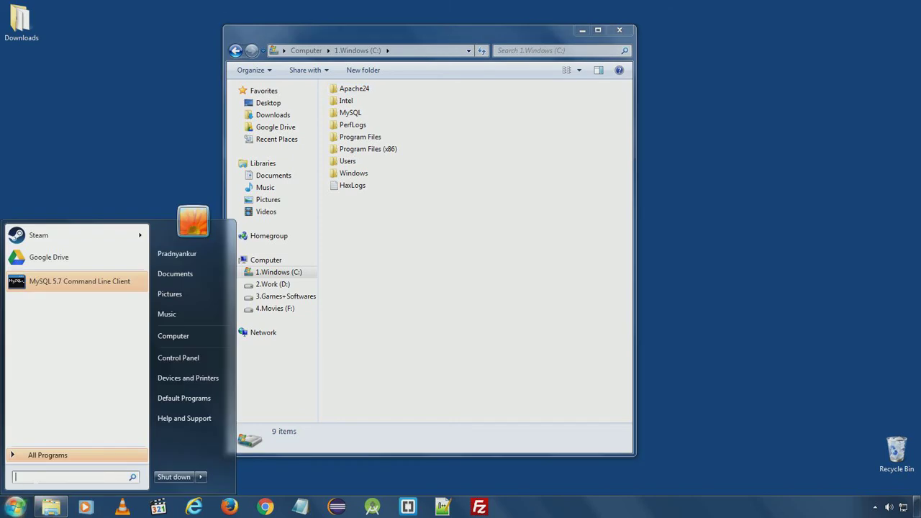
{"action": "type", "text": "cmd"}
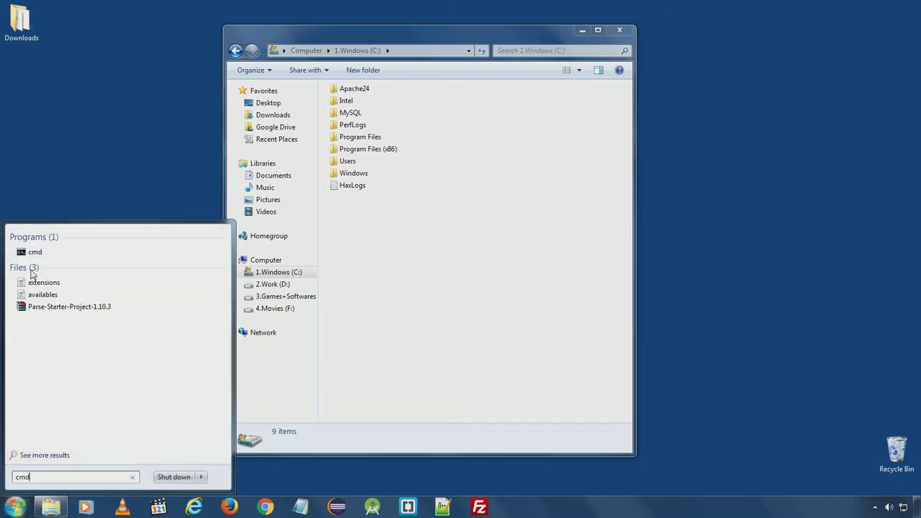
{"action": "right_click", "coordinate": [34, 256]}
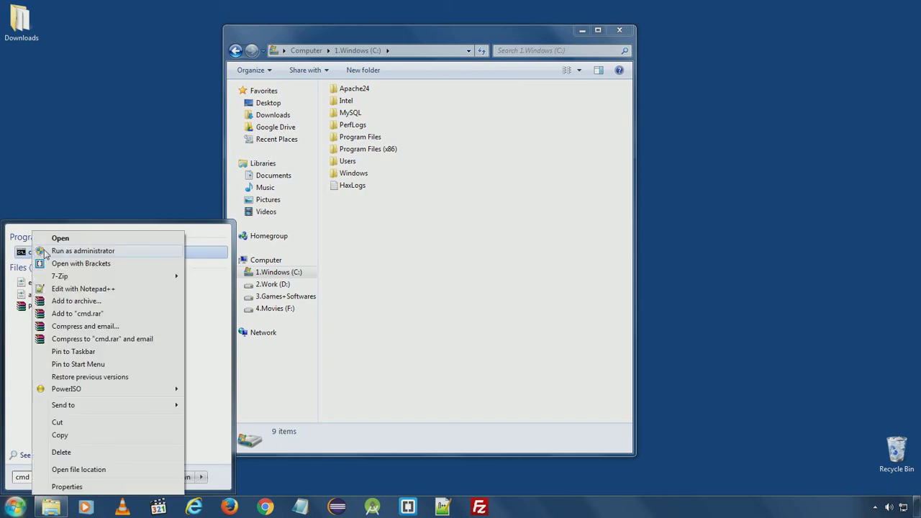
{"action": "left_click", "coordinate": [65, 252]}
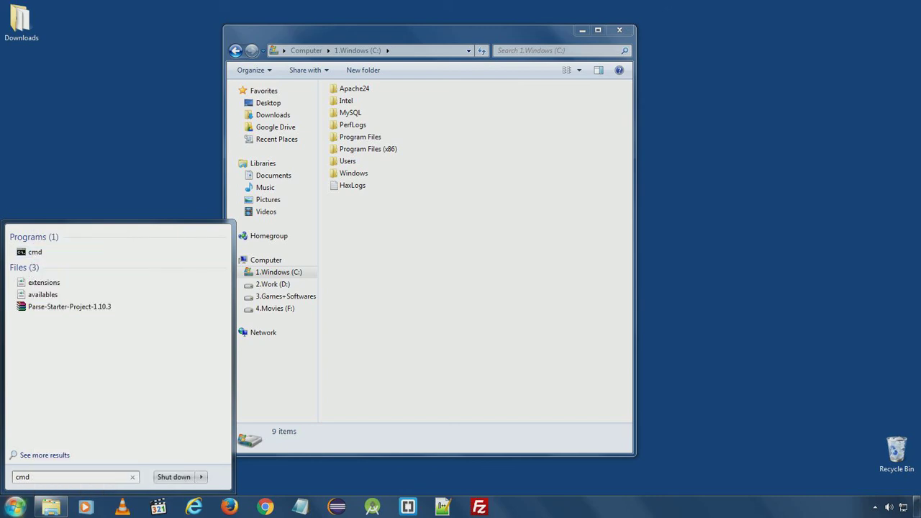
{"action": "left_click_drag", "start_coordinate": [227, 57], "coordinate": [237, 108]}
{"action": "left_click_drag", "start_coordinate": [386, 36], "coordinate": [525, 49]}
{"action": "left_click_drag", "start_coordinate": [226, 102], "coordinate": [248, 198]}
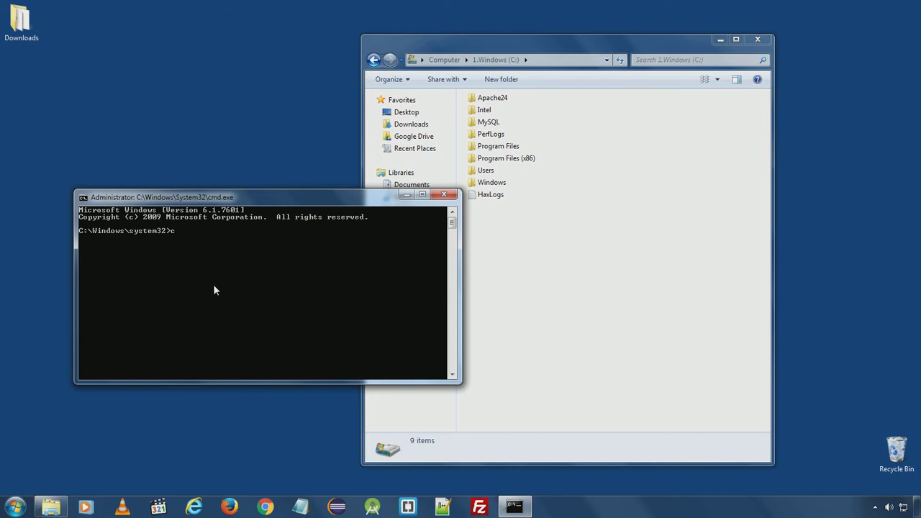
- Change the command prompt's directory to C:\Apache24\bin, going through the drive root and the Apache24 folder
{"action": "type", "text": "cd \\"}
{"action": "key", "text": "Return"}
{"action": "type", "text": "cd ap"}
{"action": "key", "text": "Tab"}
{"action": "key", "text": "Return"}
{"action": "type", "text": "cd bin"}
{"action": "key", "text": "Return"}
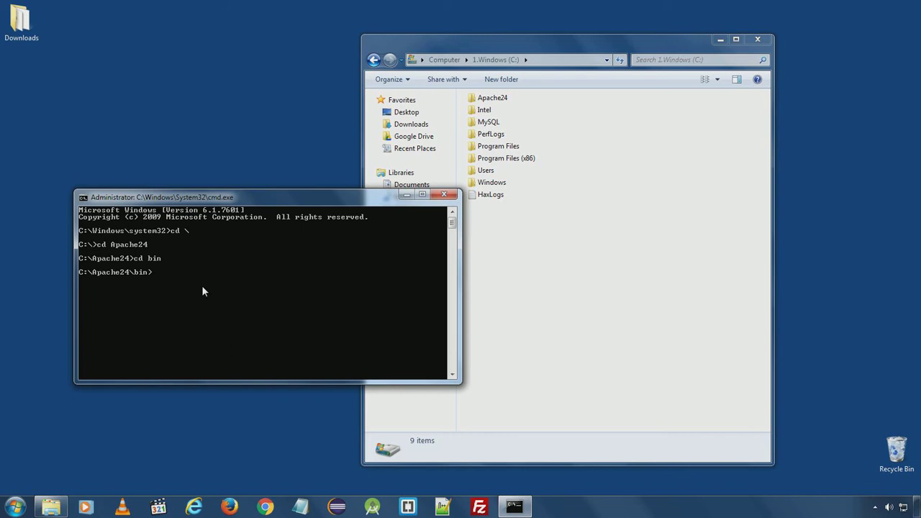
- Install the Apache service with httpd.exe -k install, allow it through the firewall on private networks and exit the command prompt
{"action": "type", "text": "httpd"}
{"action": "type", "text": ".exe -k install"}
{"action": "key", "text": "Return"}
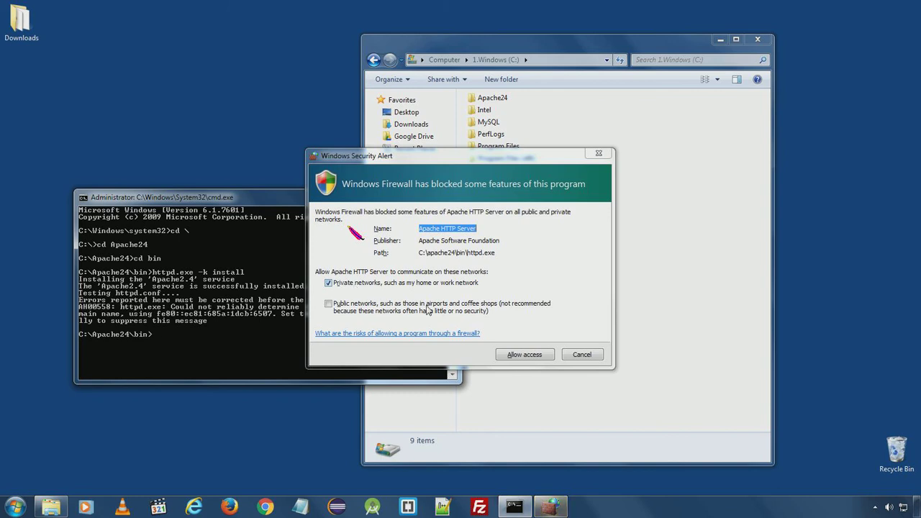
{"action": "left_click", "coordinate": [521, 356]}
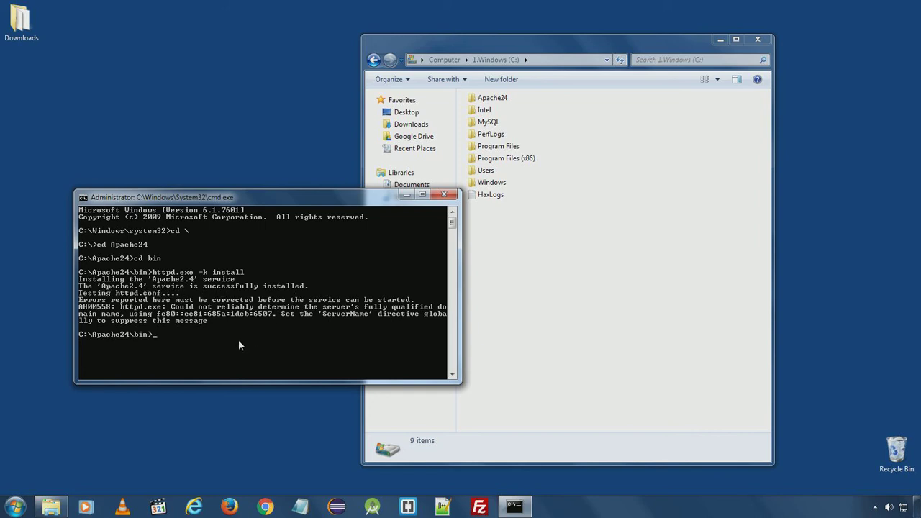
{"action": "type", "text": "exit"}
{"action": "key", "text": "Return"}
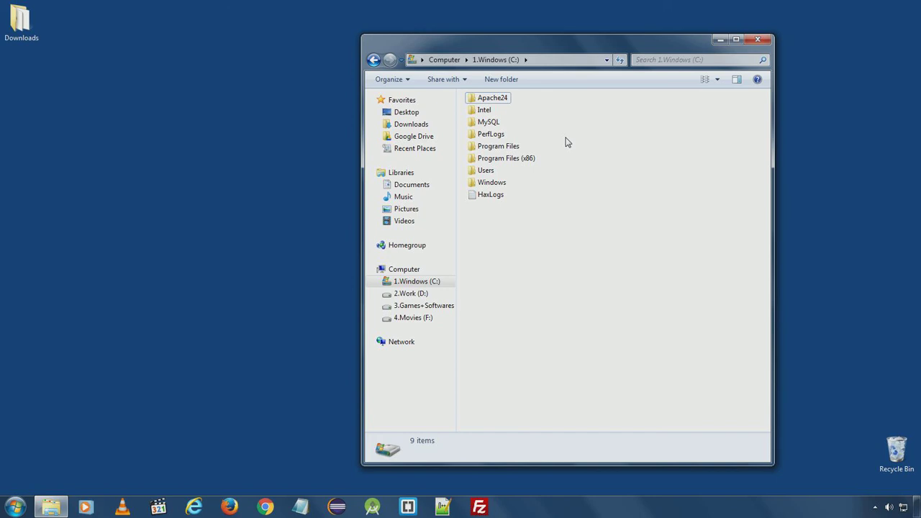
- Launch the ApacheMonitor program from the bin folder of C:\Apache24
{"action": "double_click", "coordinate": [506, 98]}
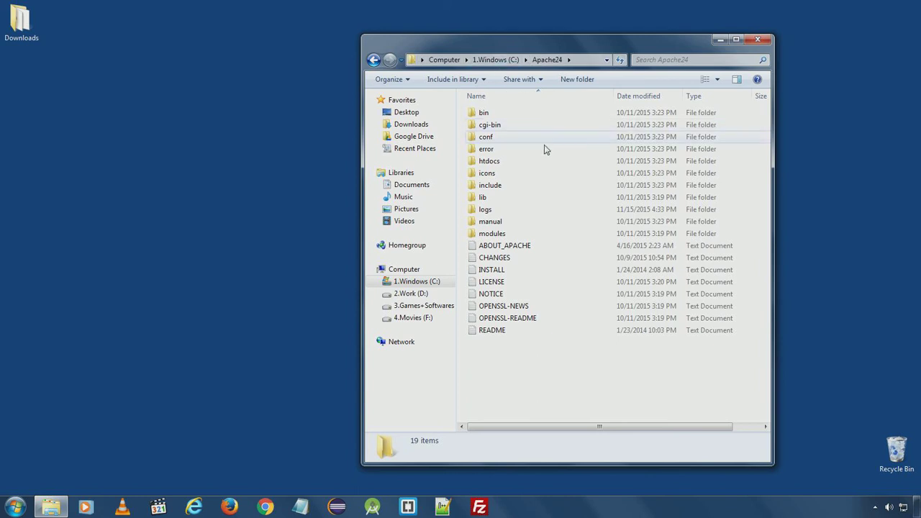
{"action": "double_click", "coordinate": [494, 114]}
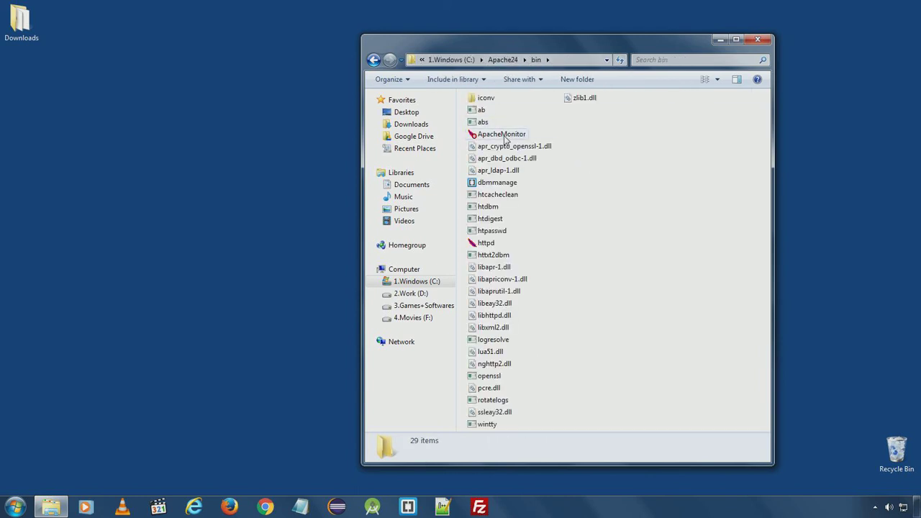
{"action": "left_click", "coordinate": [525, 138]}
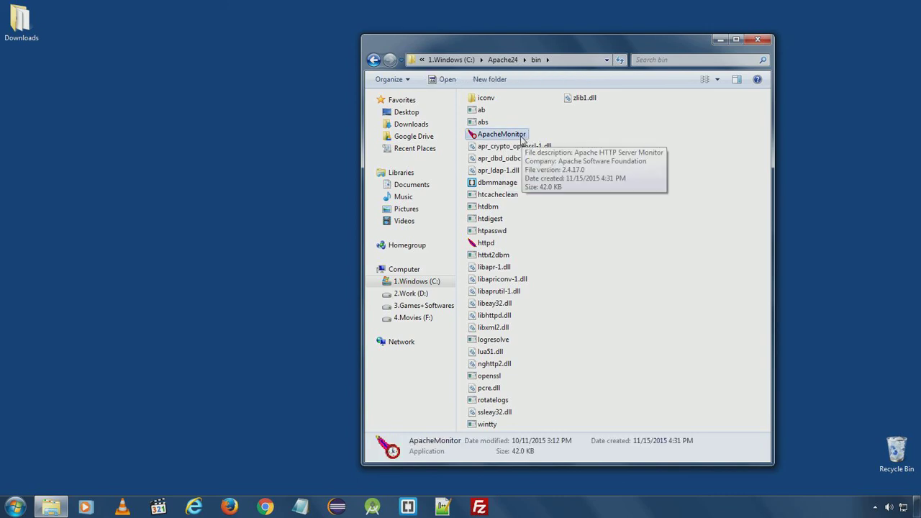
{"action": "double_click", "coordinate": [522, 139]}
{"action": "left_click", "coordinate": [494, 270]}
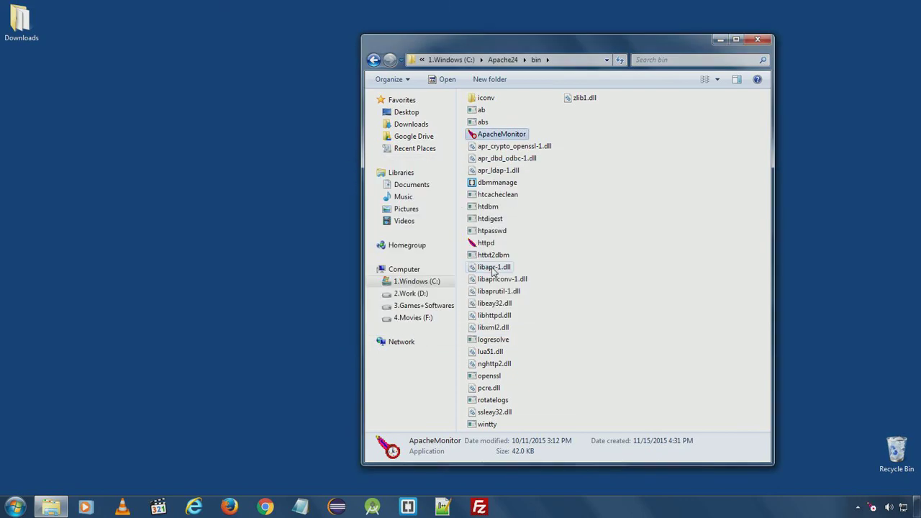
- Open the Apache Service Monitor window from the running monitor and move it away from the middle of the desktop
{"action": "right_click", "coordinate": [872, 508]}
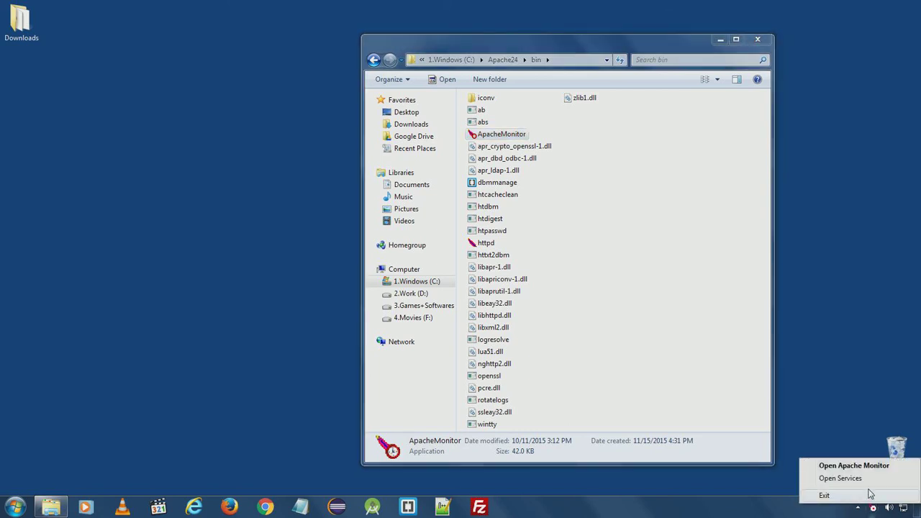
{"action": "left_click", "coordinate": [860, 469]}
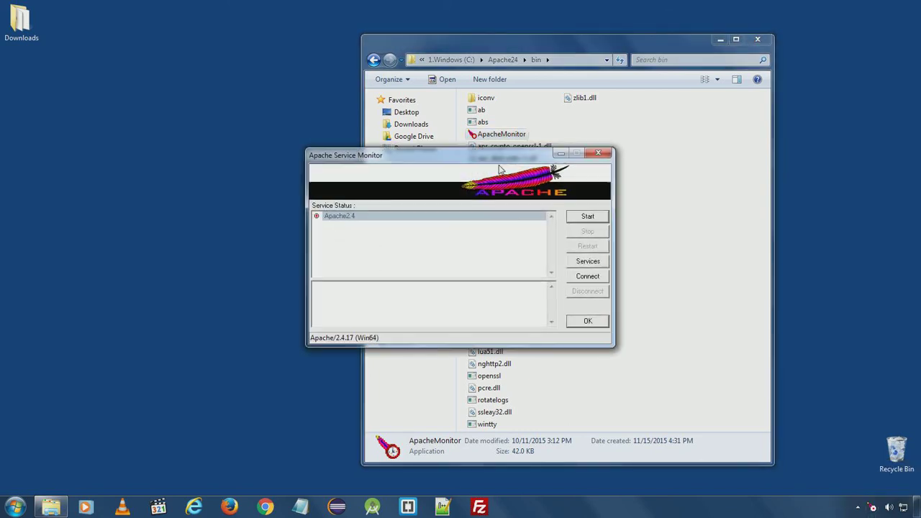
{"action": "left_click_drag", "start_coordinate": [496, 160], "coordinate": [303, 115]}
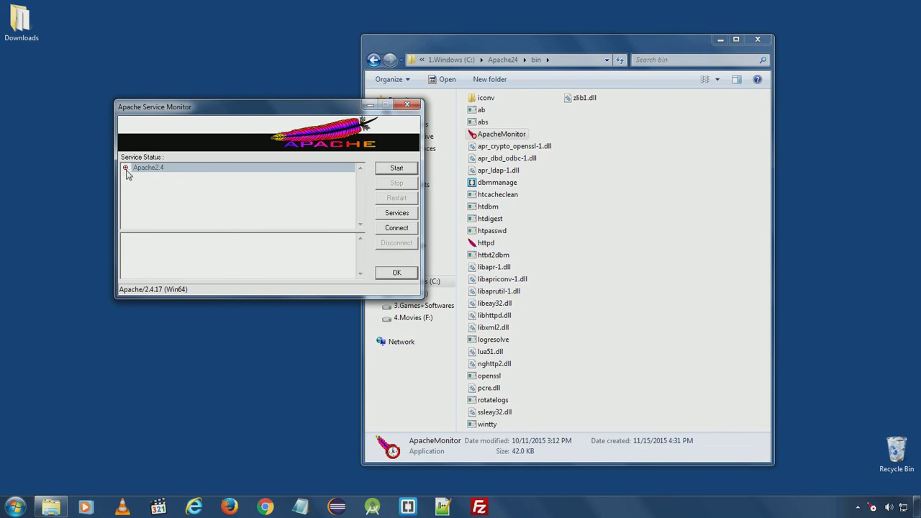
- Start the Apache2.4 service from the Apache Service Monitor, with the folder window minimized out of the way
{"action": "left_click", "coordinate": [721, 39]}
{"action": "left_click_drag", "start_coordinate": [321, 111], "coordinate": [634, 110]}
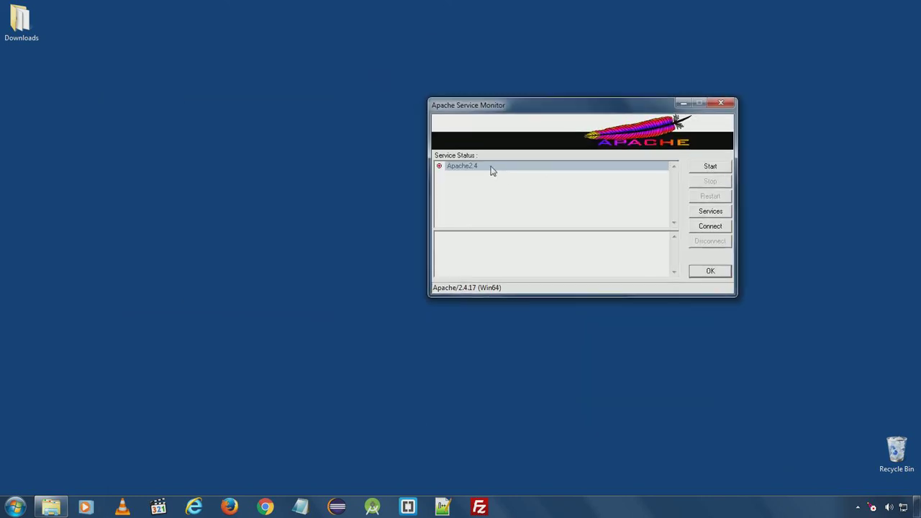
{"action": "left_click", "coordinate": [492, 170]}
{"action": "left_click", "coordinate": [701, 170]}
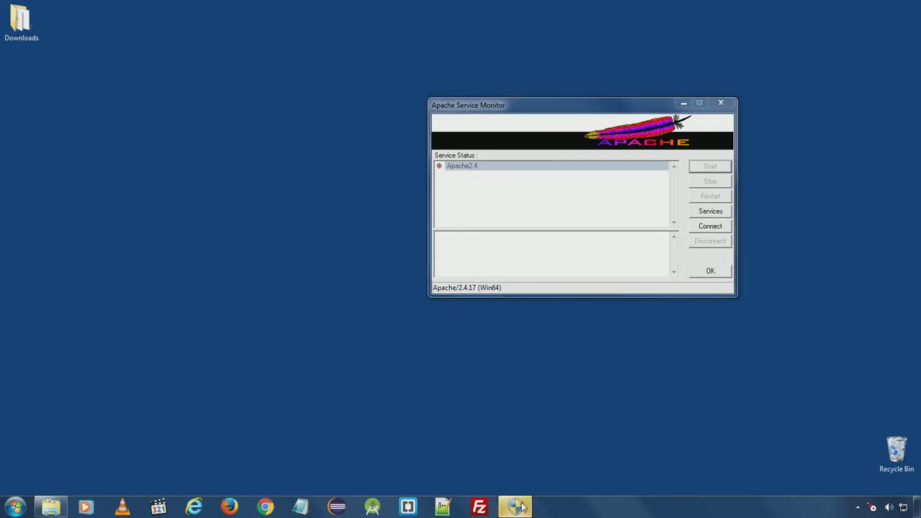
{"action": "key", "text": "Escape"}
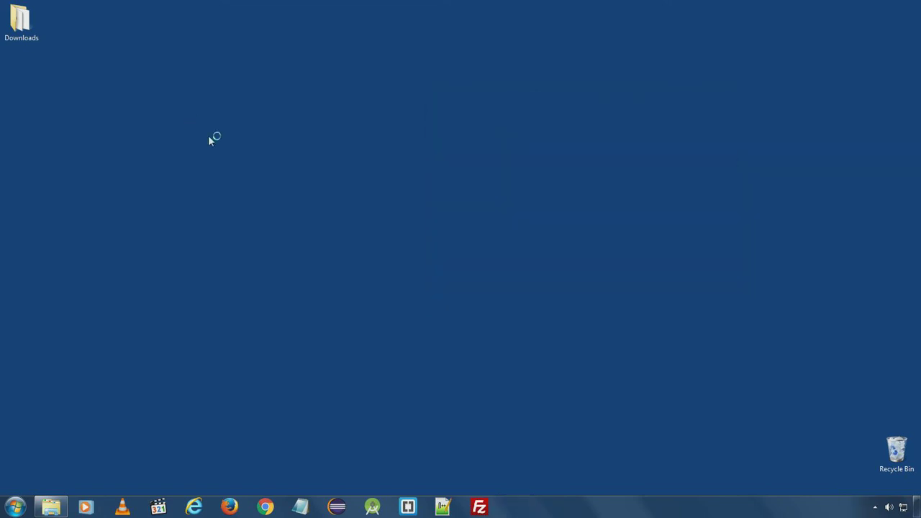
- Reopen the Apache Service Monitor from the hidden notification icons and reposition its window on the desktop
{"action": "left_click", "coordinate": [875, 508]}
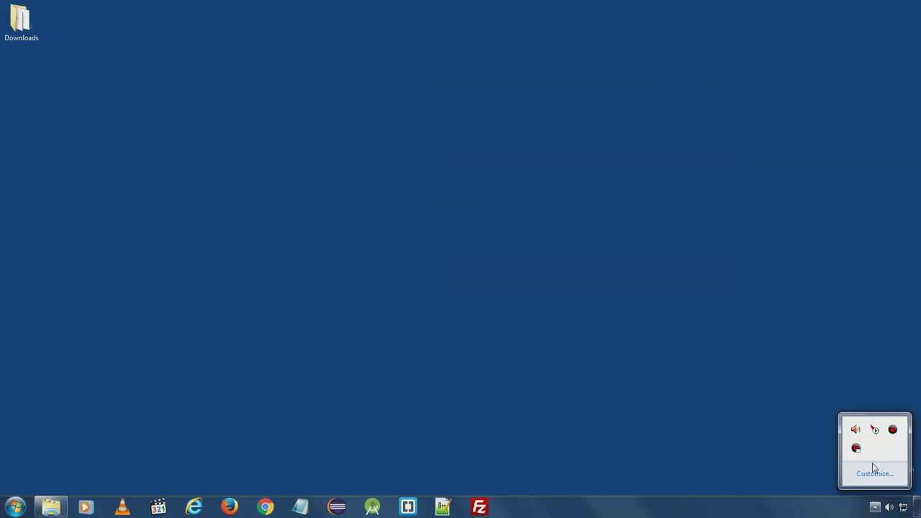
{"action": "right_click", "coordinate": [874, 431]}
{"action": "left_click", "coordinate": [869, 436]}
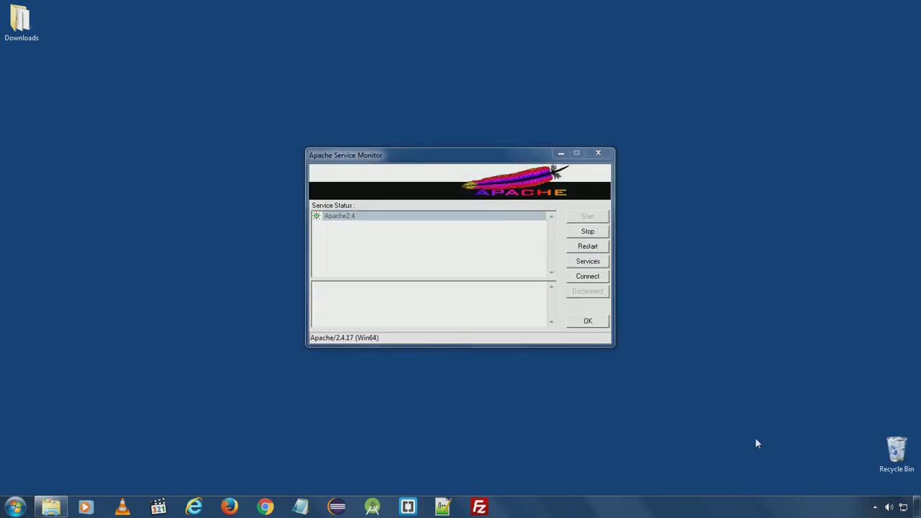
{"action": "left_click_drag", "start_coordinate": [414, 160], "coordinate": [461, 140]}
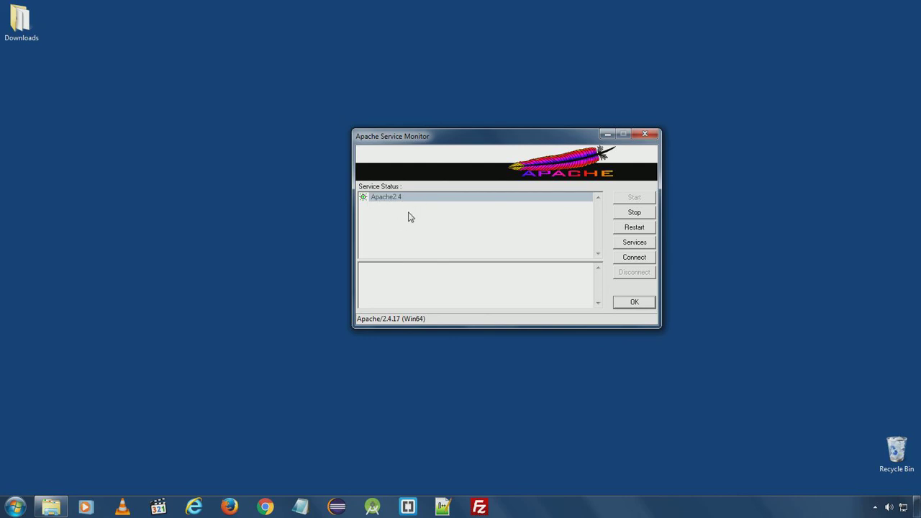
{"action": "left_click", "coordinate": [229, 507]}
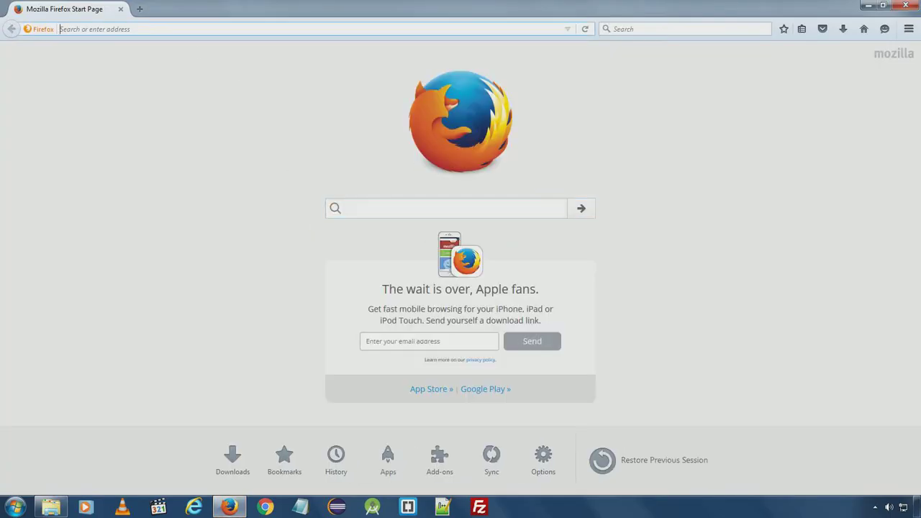
{"action": "type", "text": "http"}
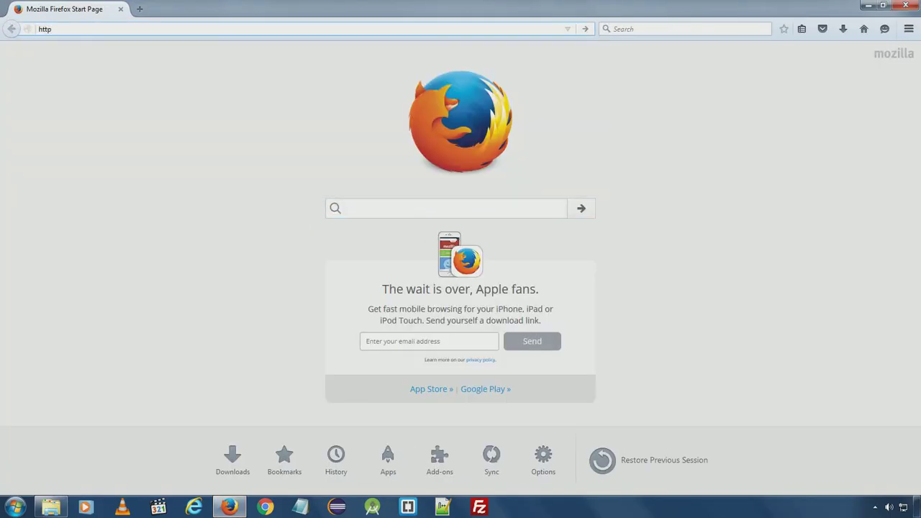
{"action": "type", "text": "://local"}
{"action": "type", "text": "host"}
{"action": "type", "text": "/"}
{"action": "key", "text": "Return"}
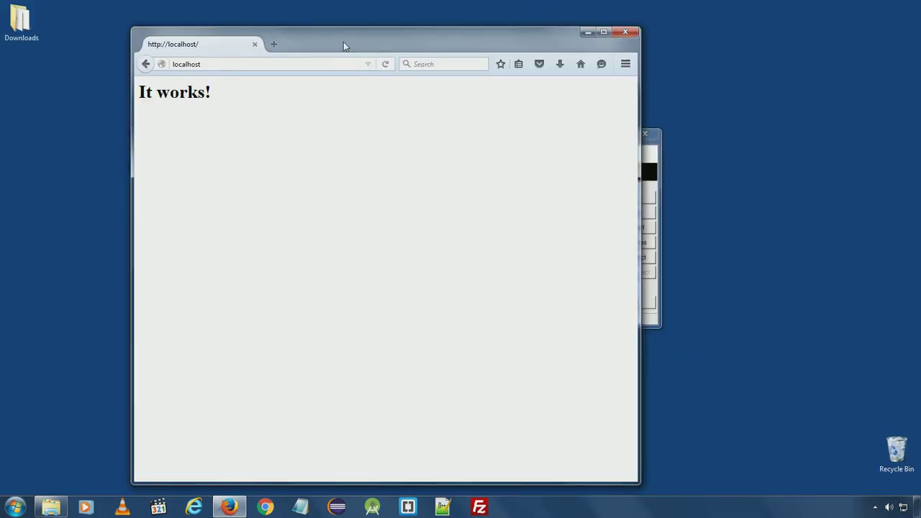
- Arrange the browser and Apache Service Monitor windows so both are visible and inspect the test page's heading
{"action": "left_click_drag", "start_coordinate": [343, 42], "coordinate": [259, 42]}
{"action": "left_click", "coordinate": [583, 145]}
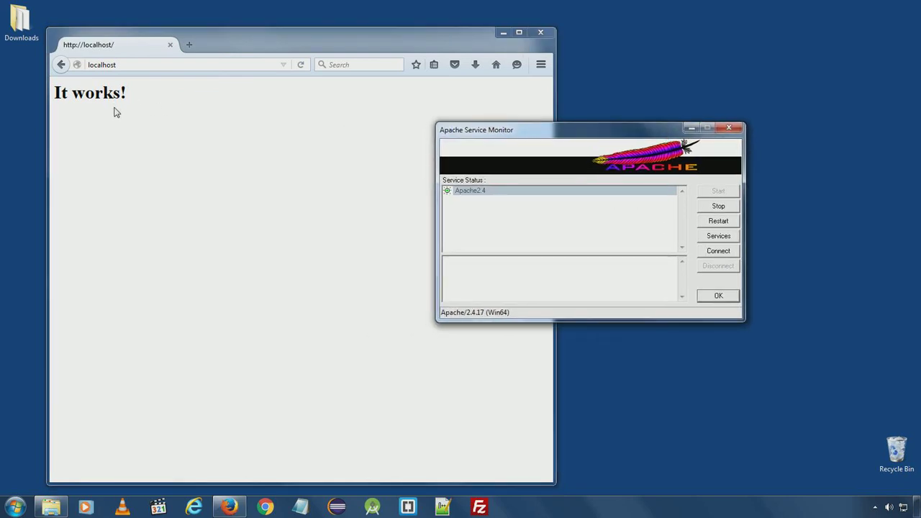
{"action": "left_click_drag", "start_coordinate": [55, 93], "coordinate": [181, 109]}
{"action": "left_click", "coordinate": [187, 117]}
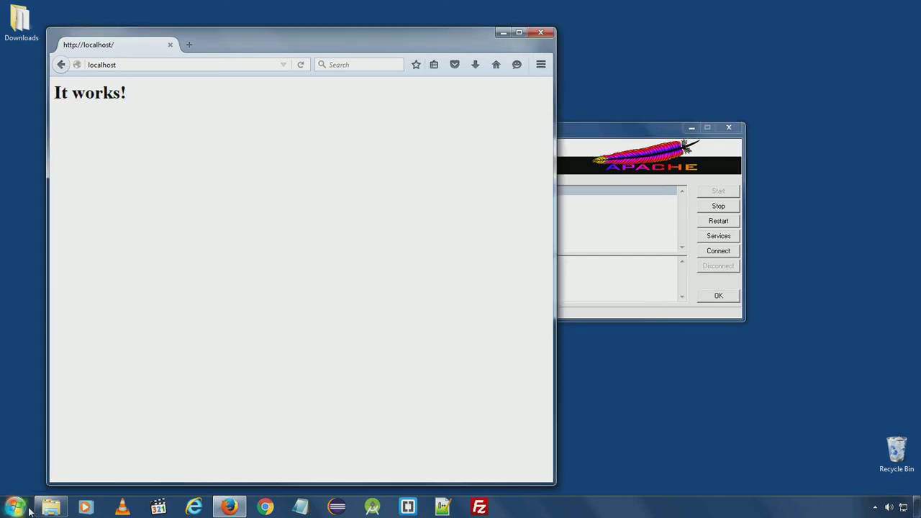
- View the source of the index file from Apache24's htdocs folder in Notepad++ and close the editor
{"action": "left_click", "coordinate": [52, 507]}
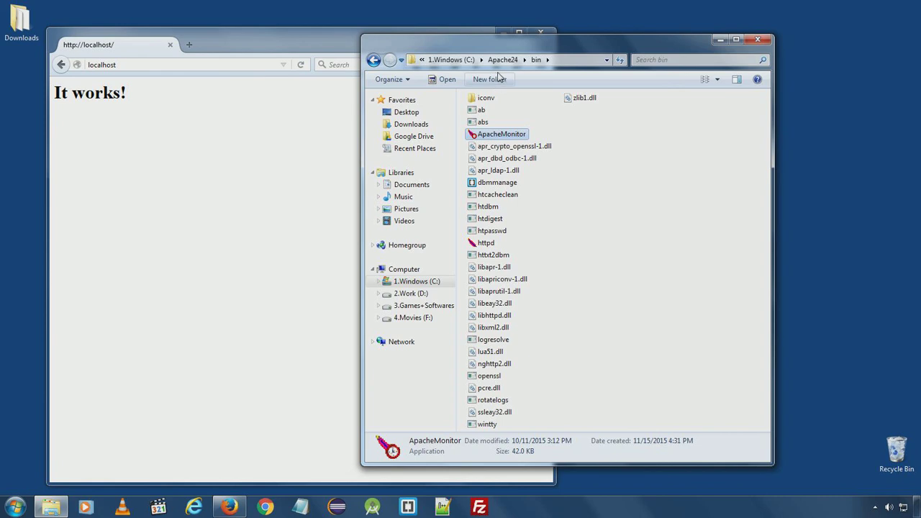
{"action": "left_click", "coordinate": [503, 60]}
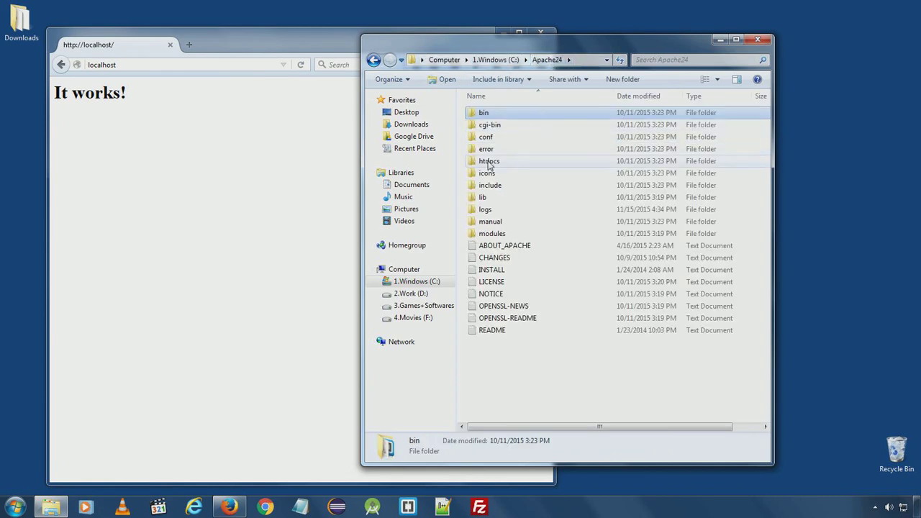
{"action": "double_click", "coordinate": [489, 162]}
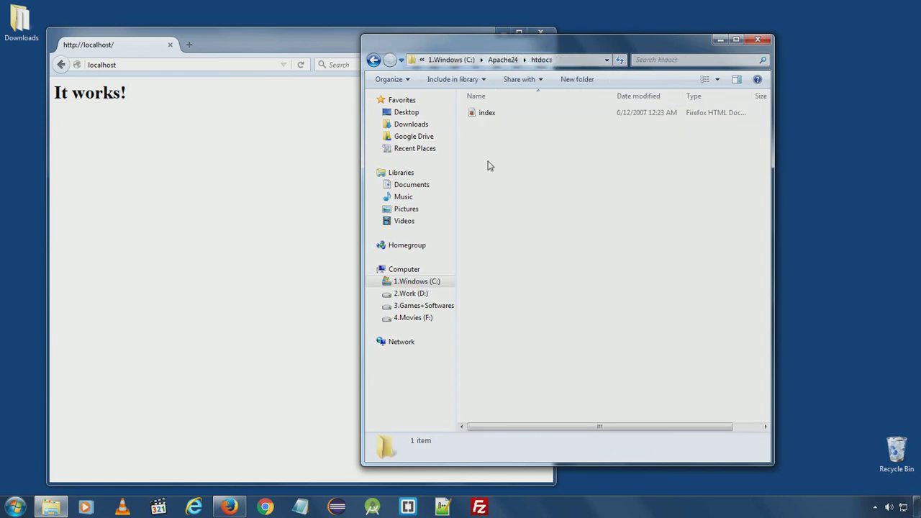
{"action": "right_click", "coordinate": [487, 118]}
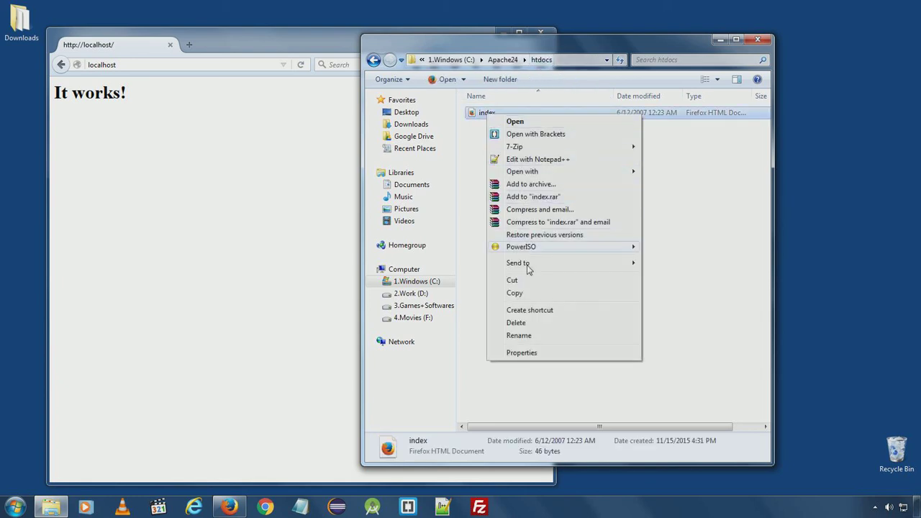
{"action": "left_click", "coordinate": [544, 161]}
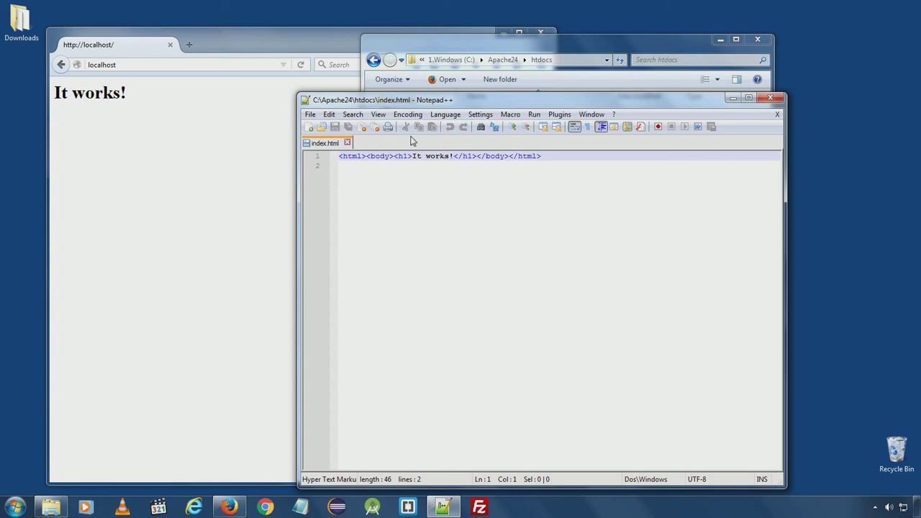
{"action": "left_click", "coordinate": [347, 142]}
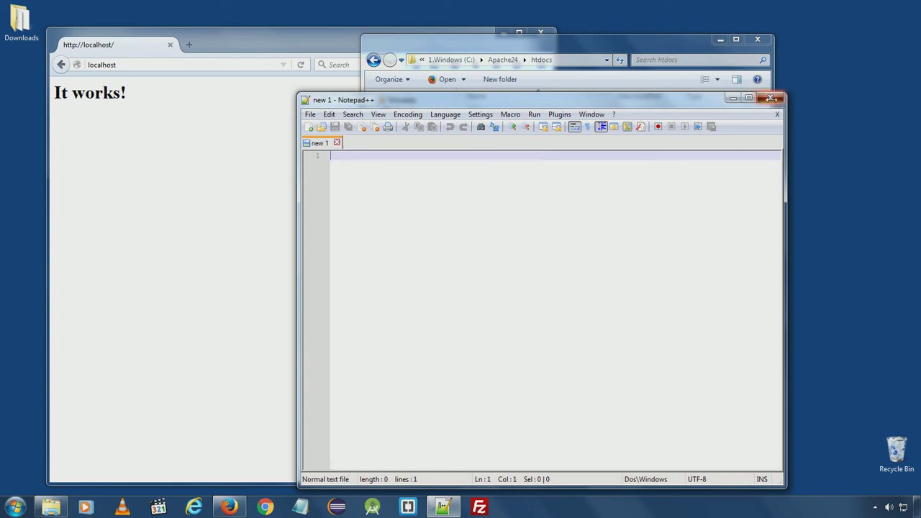
{"action": "left_click", "coordinate": [771, 98]}
- Return to the Apache24 folder and minimize the browser, placing the folder window next to the Apache Service Monitor
{"action": "left_click", "coordinate": [502, 60]}
{"action": "left_click_drag", "start_coordinate": [476, 65], "coordinate": [198, 113]}
{"action": "left_click_drag", "start_coordinate": [416, 86], "coordinate": [689, 72]}
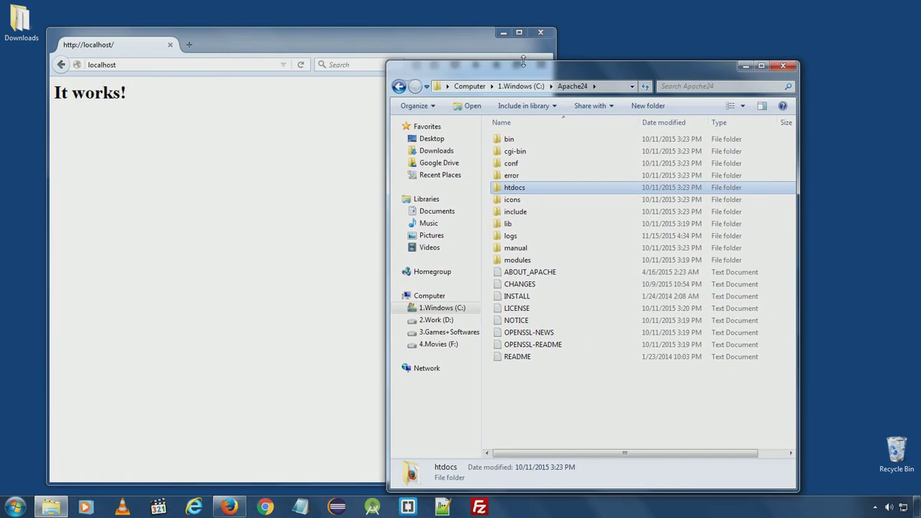
{"action": "left_click", "coordinate": [503, 33]}
{"action": "left_click_drag", "start_coordinate": [547, 71], "coordinate": [282, 45]}
{"action": "left_click_drag", "start_coordinate": [621, 133], "coordinate": [787, 130]}
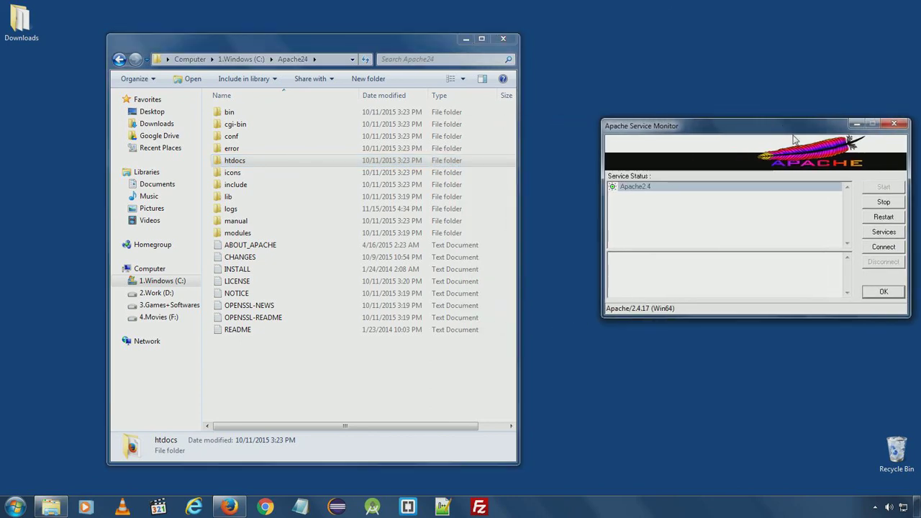
{"action": "left_click_drag", "start_coordinate": [355, 49], "coordinate": [518, 60]}
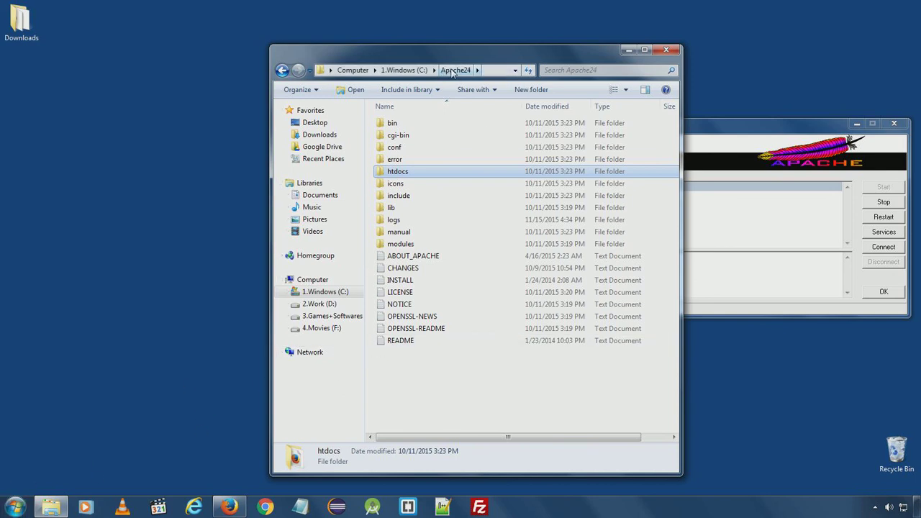
- Open Apache24's bin folder and, in a separate window, the Startup folder of the Start menu programs
{"action": "left_click", "coordinate": [389, 127]}
{"action": "double_click", "coordinate": [389, 127]}
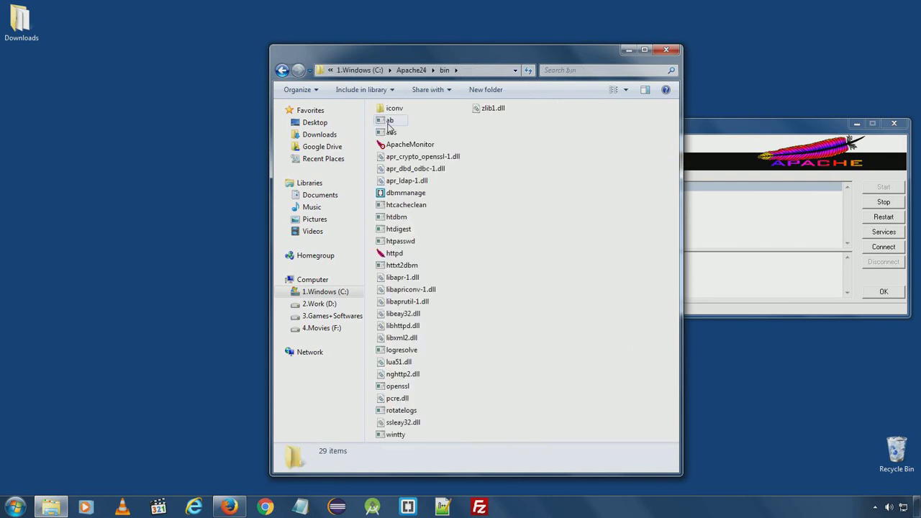
{"action": "left_click", "coordinate": [16, 508]}
{"action": "left_click", "coordinate": [57, 451]}
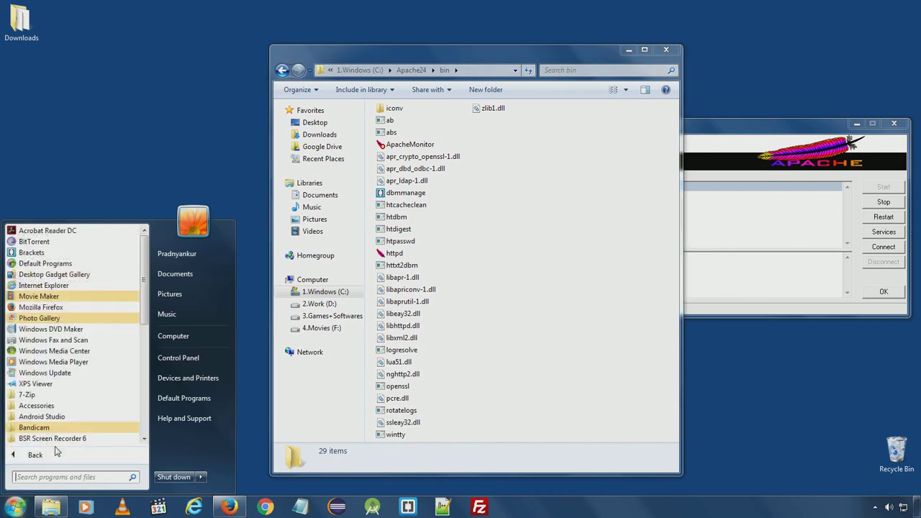
{"action": "scroll", "coordinate": [58, 388], "scroll_direction": "down", "scroll_amount": 6}
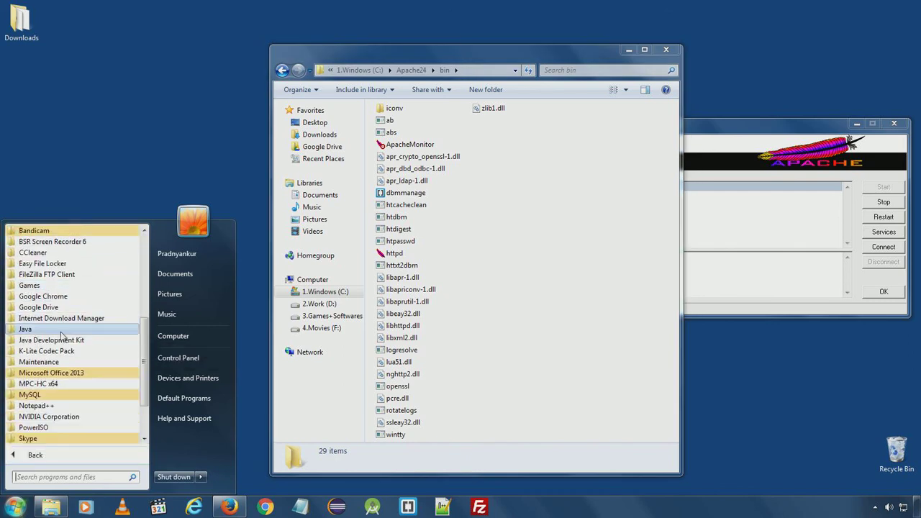
{"action": "scroll", "coordinate": [54, 357], "scroll_direction": "down", "scroll_amount": 2}
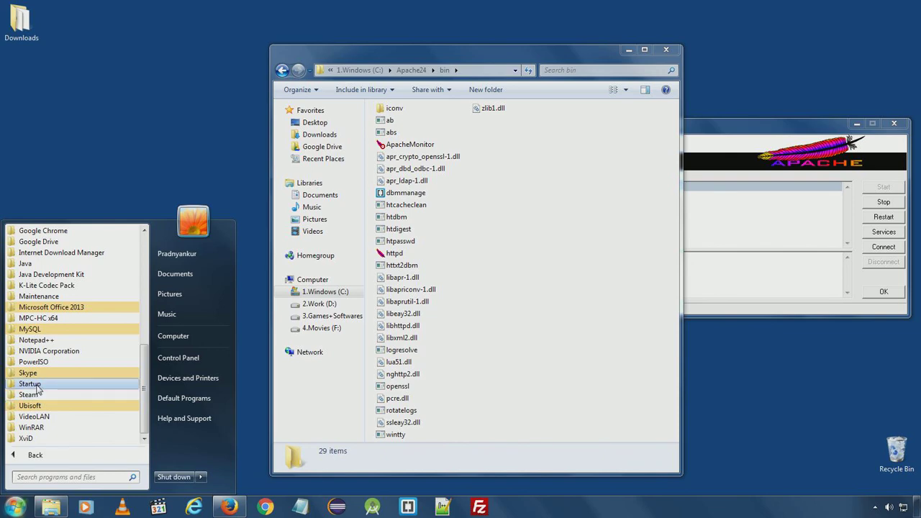
{"action": "right_click", "coordinate": [38, 386]}
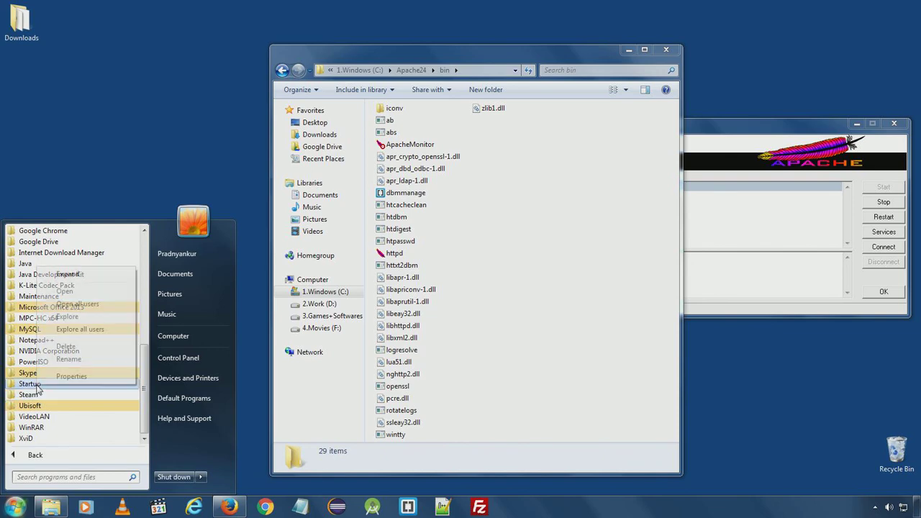
{"action": "left_click", "coordinate": [67, 290]}
{"action": "left_click_drag", "start_coordinate": [651, 70], "coordinate": [413, 75]}
{"action": "left_click_drag", "start_coordinate": [564, 52], "coordinate": [564, 46]}
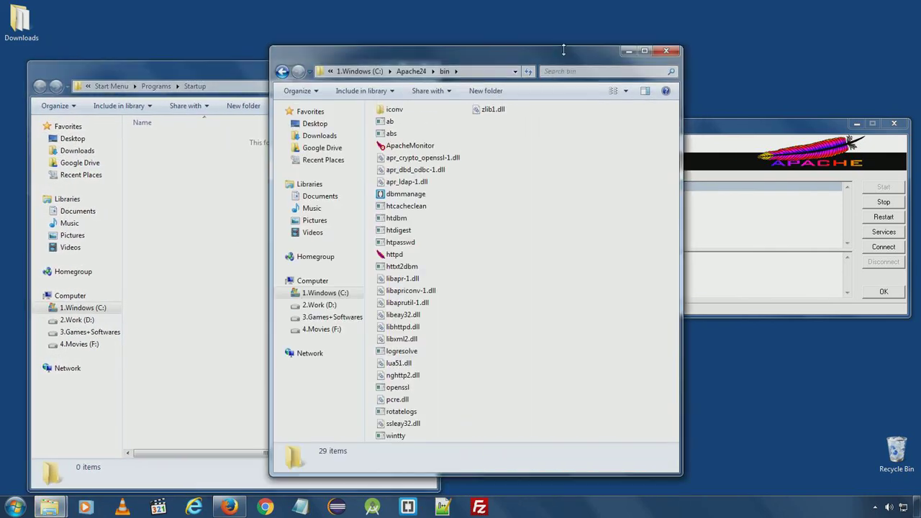
- Copy the ApacheMonitor program from the bin folder into the Startup folder
{"action": "left_click", "coordinate": [416, 138]}
{"action": "right_click", "coordinate": [419, 139]}
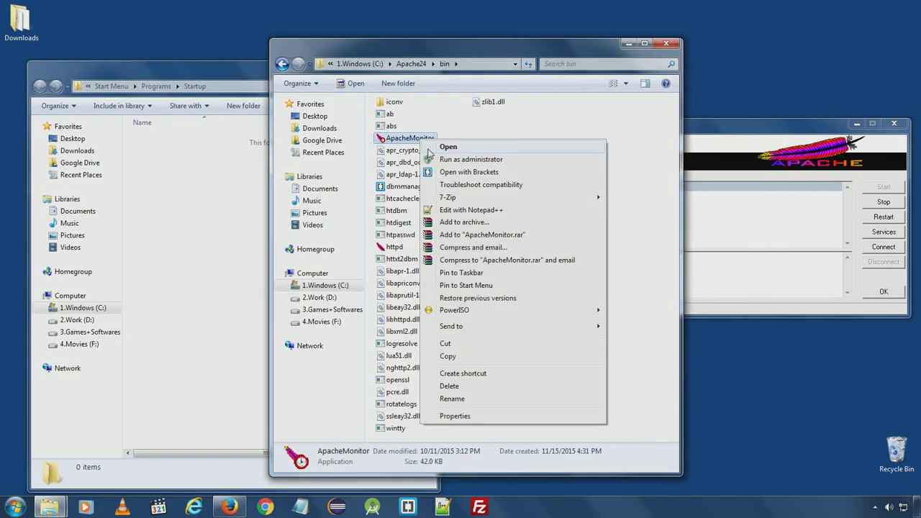
{"action": "left_click", "coordinate": [448, 357]}
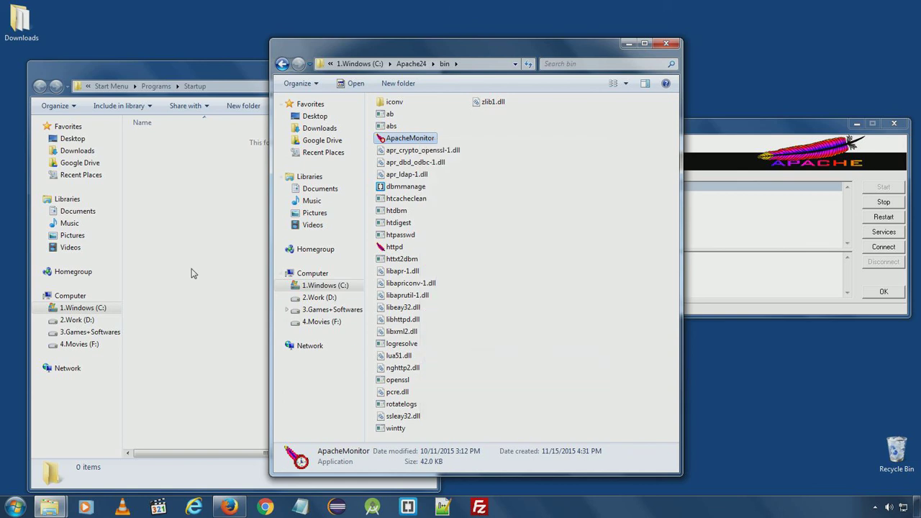
{"action": "left_click", "coordinate": [199, 197]}
{"action": "right_click", "coordinate": [198, 195]}
{"action": "left_click", "coordinate": [228, 274]}
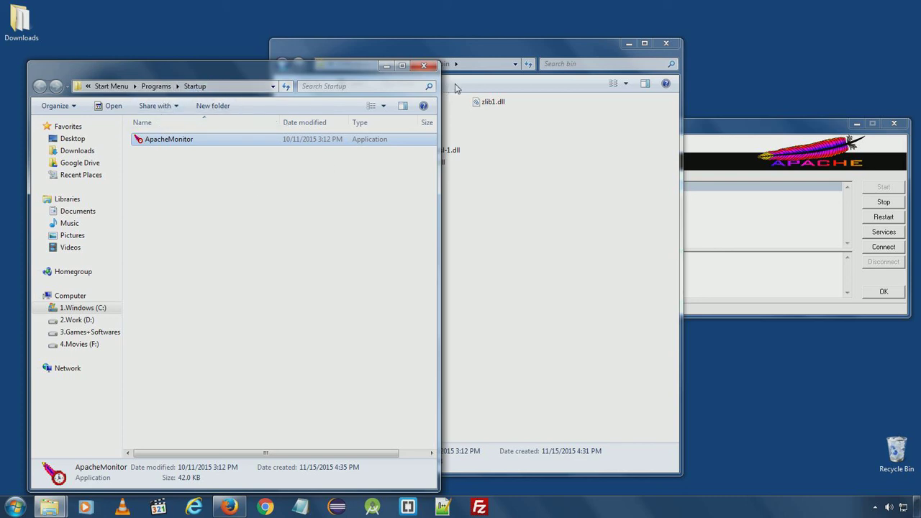
- Close the Startup and bin folder windows and move the Apache Service Monitor toward the middle of the desktop
{"action": "left_click", "coordinate": [423, 66]}
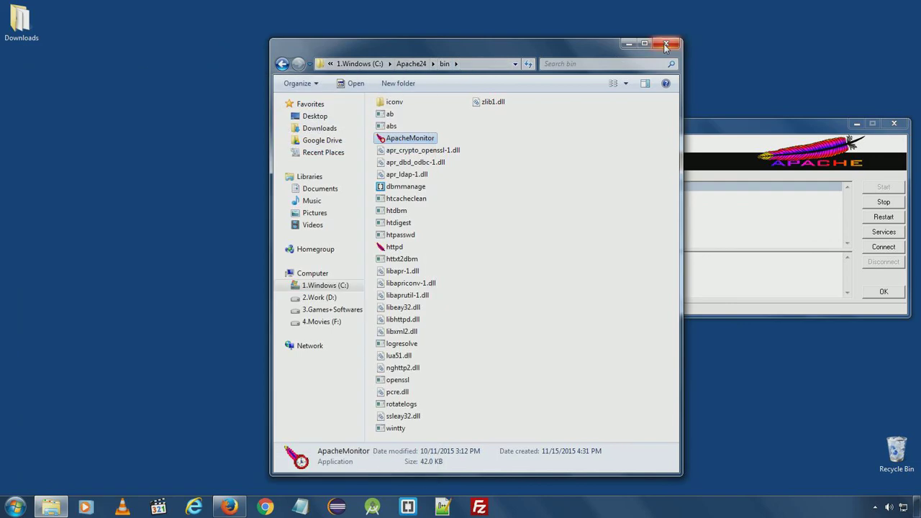
{"action": "left_click", "coordinate": [666, 44]}
{"action": "left_click_drag", "start_coordinate": [691, 137], "coordinate": [400, 134]}
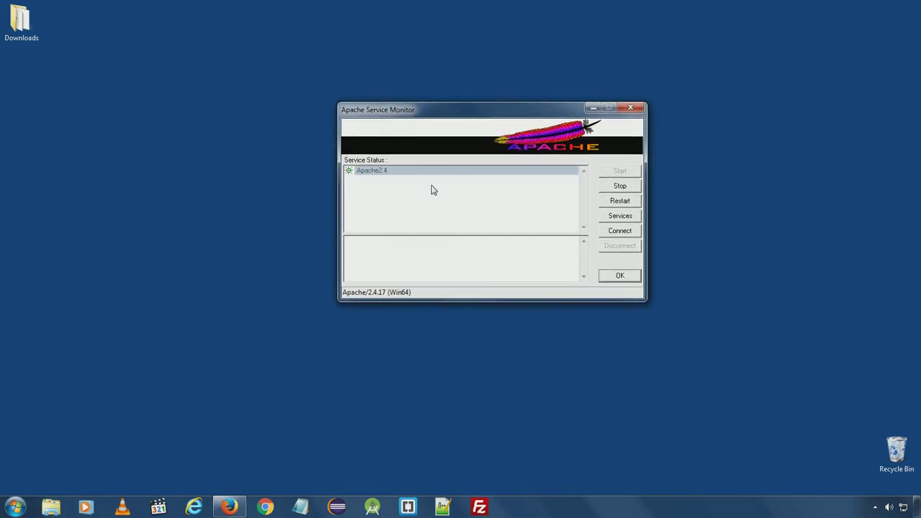